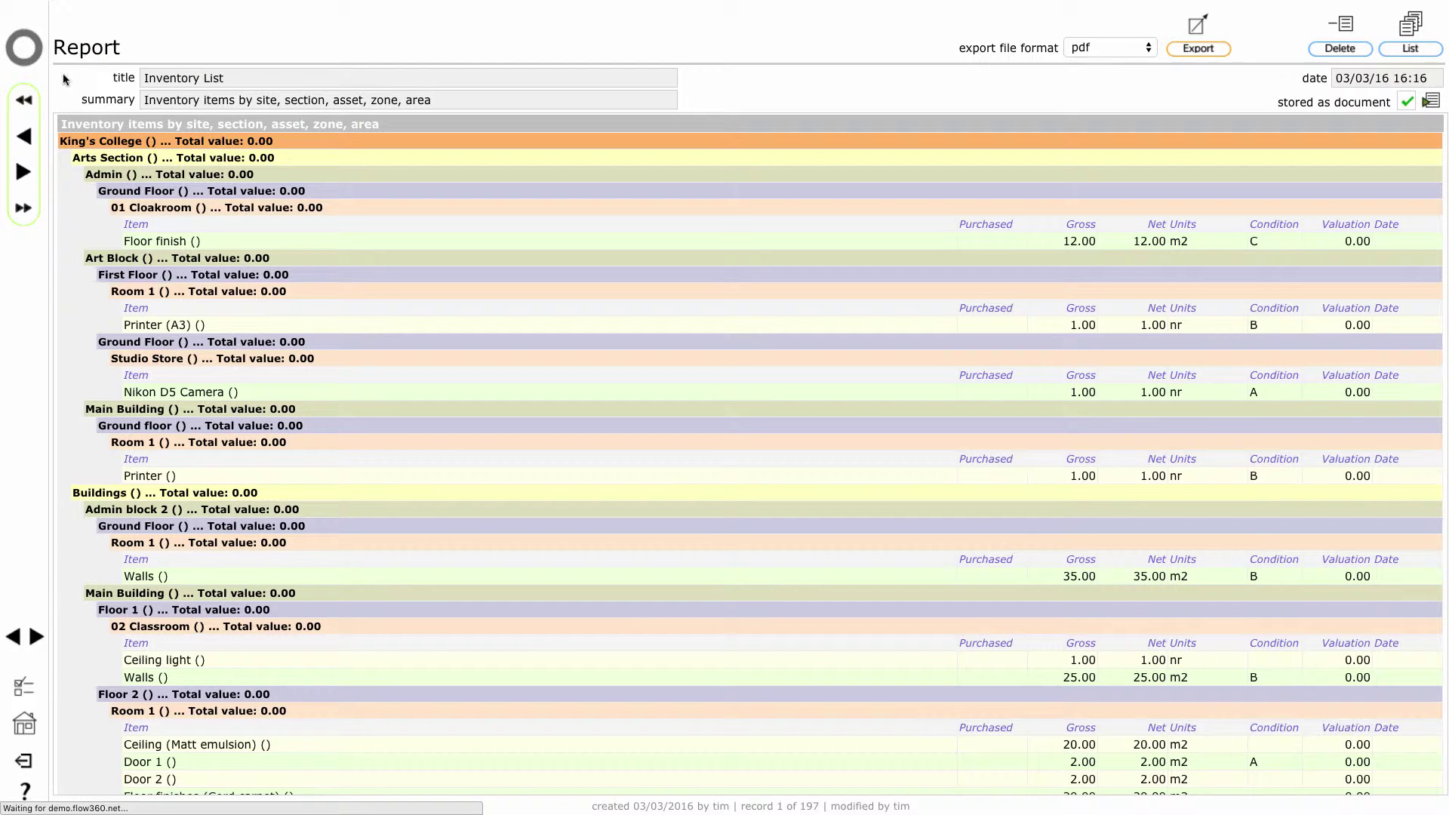
Open the Helpdesk list and filter it to issues with the status in progress.
{"action": "left_click", "coordinate": [25, 50]}
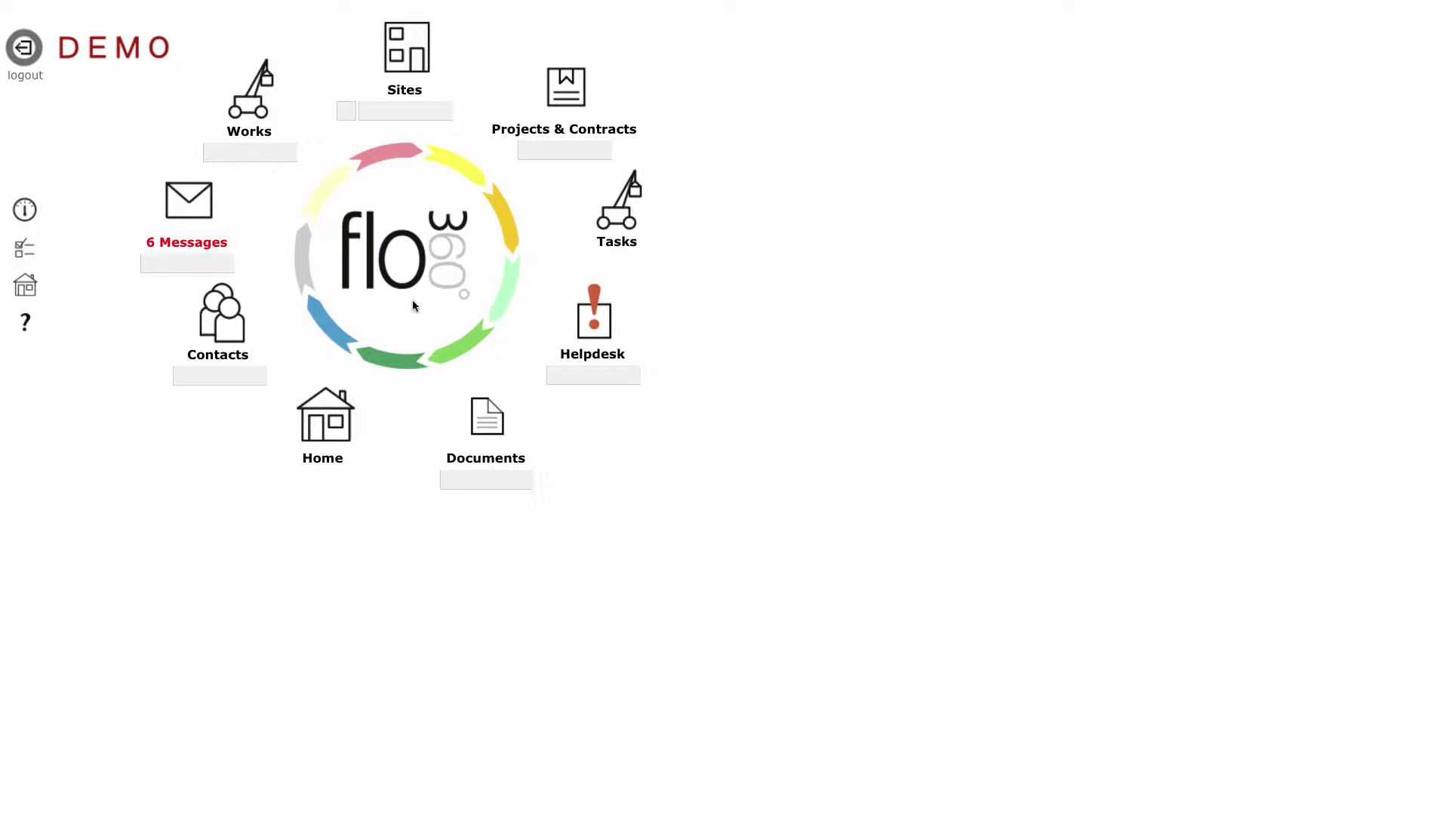
{"action": "left_click", "coordinate": [588, 334]}
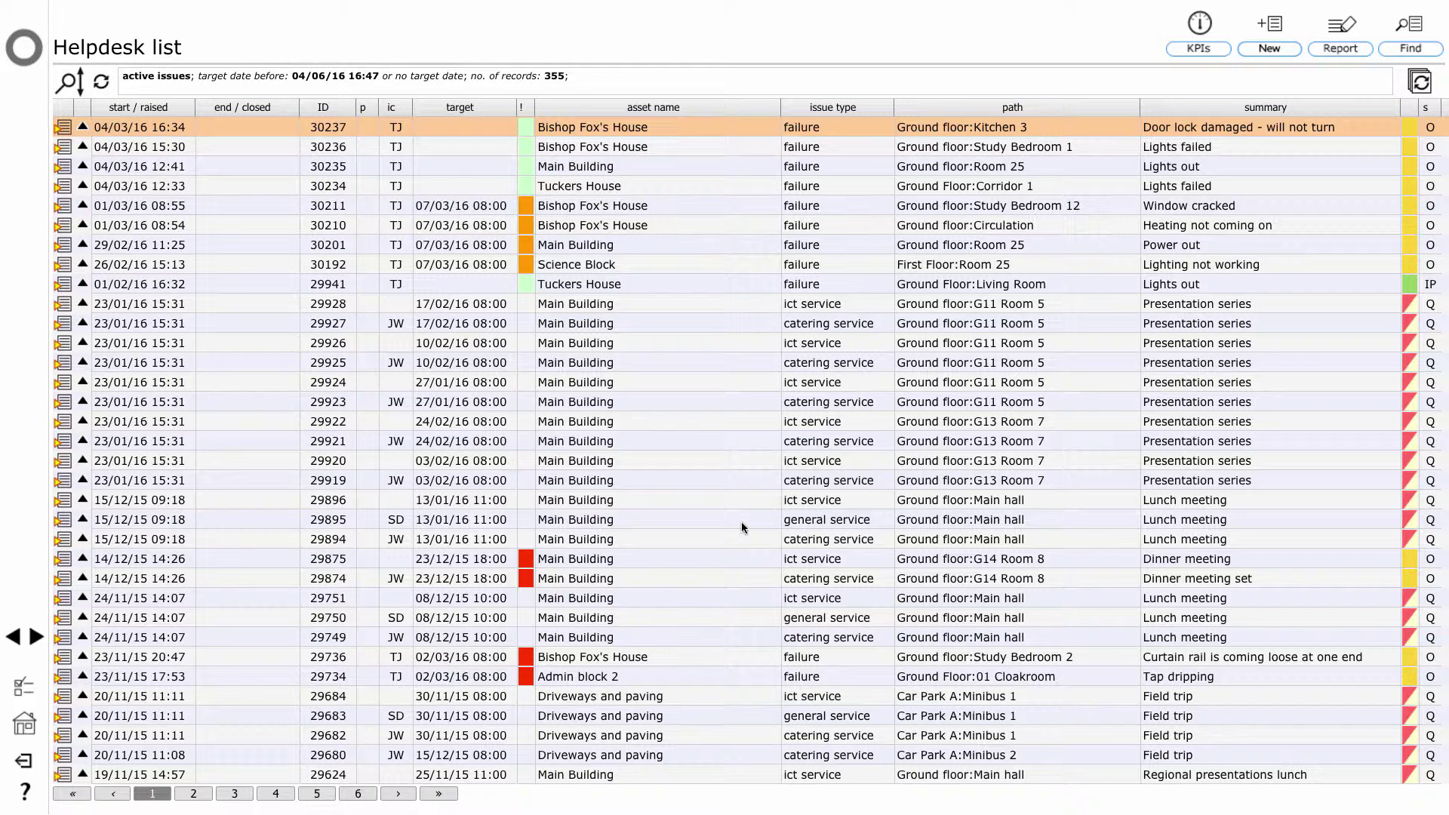
{"action": "left_click", "coordinate": [1414, 57]}
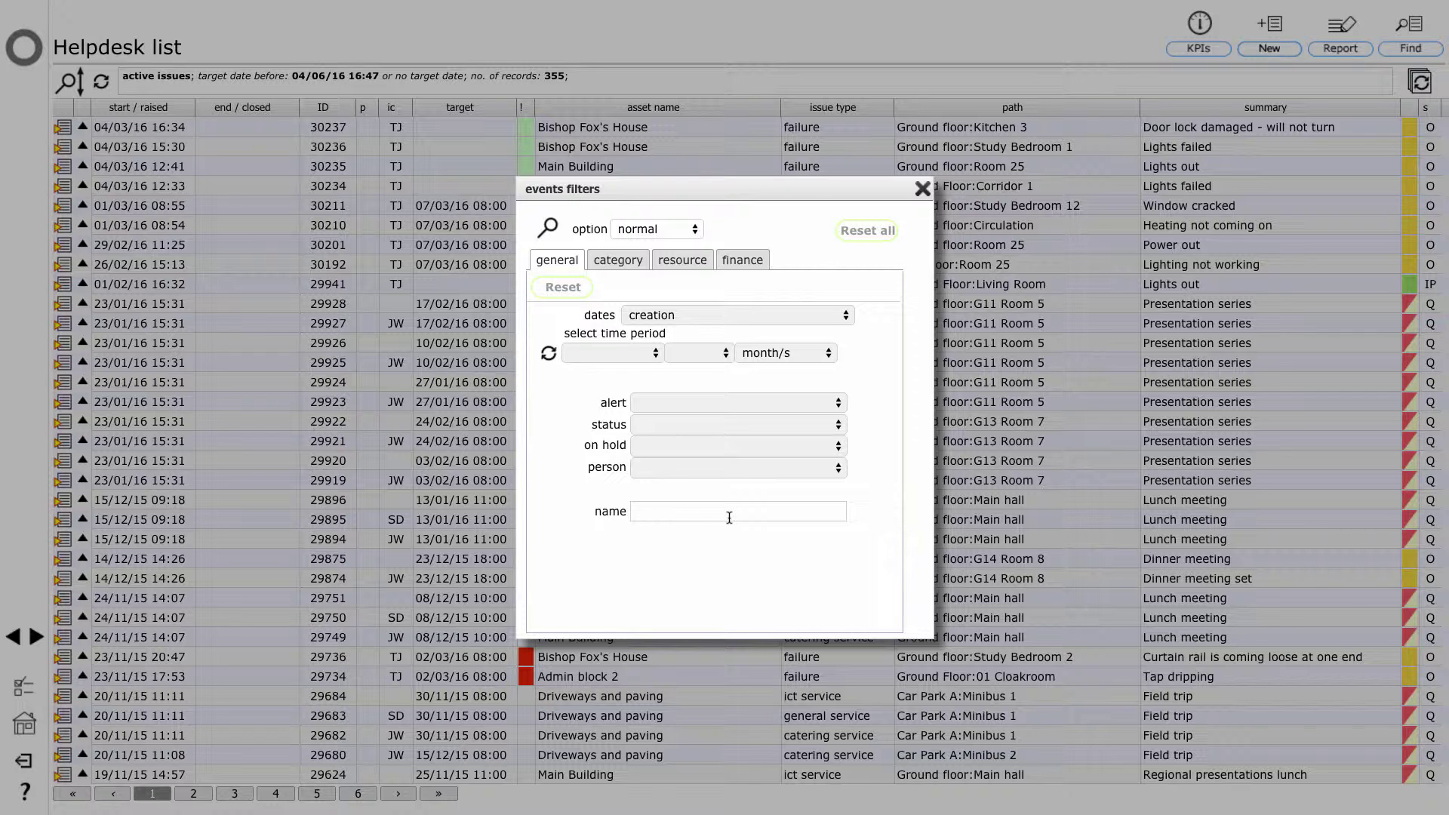
{"action": "left_click", "coordinate": [696, 427]}
{"action": "left_click", "coordinate": [666, 470]}
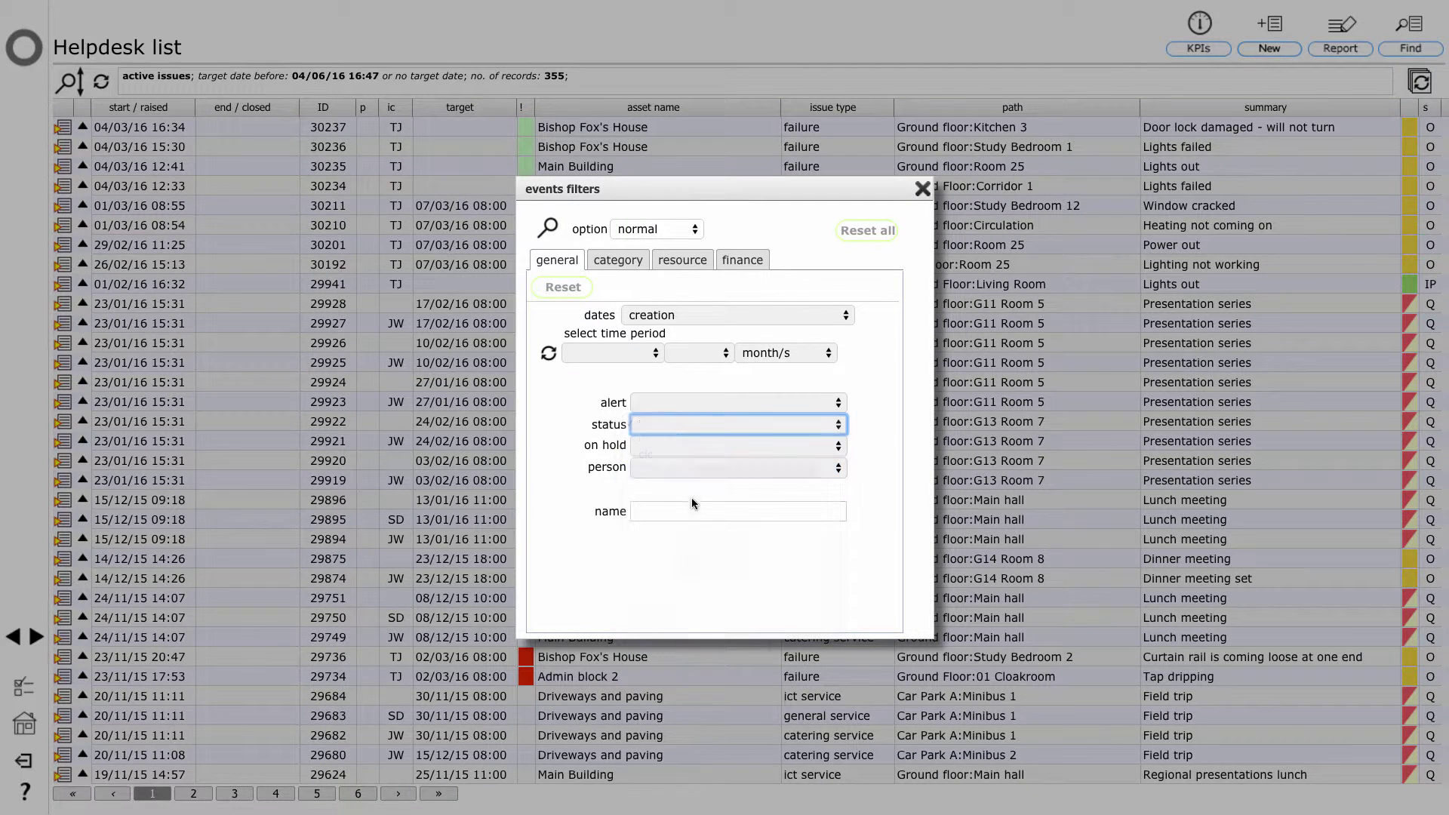
{"action": "left_click", "coordinate": [549, 229]}
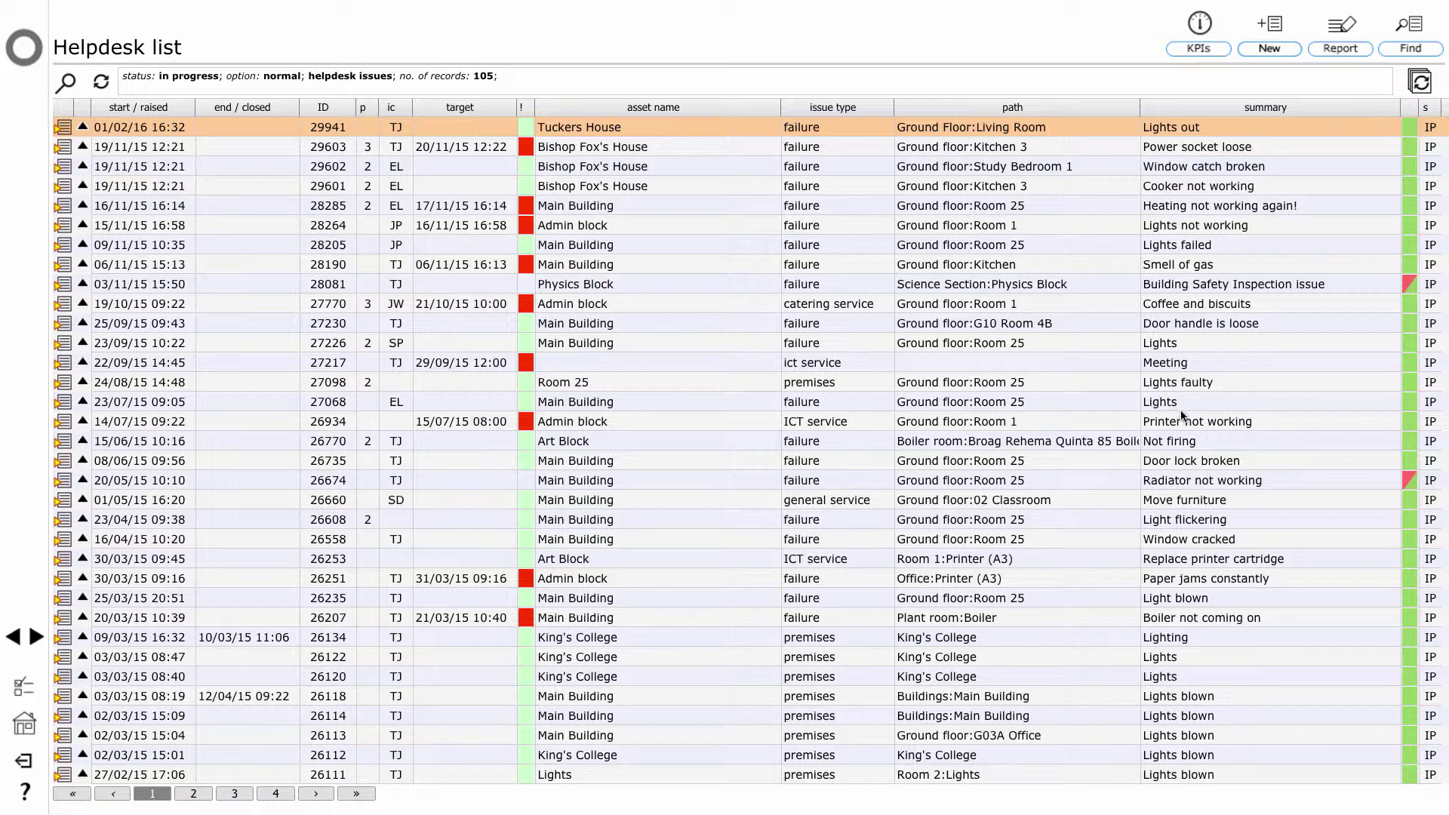
Generate the "Helpdesk issues by date and caller" report from the filtered list and look through its entries.
{"action": "left_click", "coordinate": [1337, 49]}
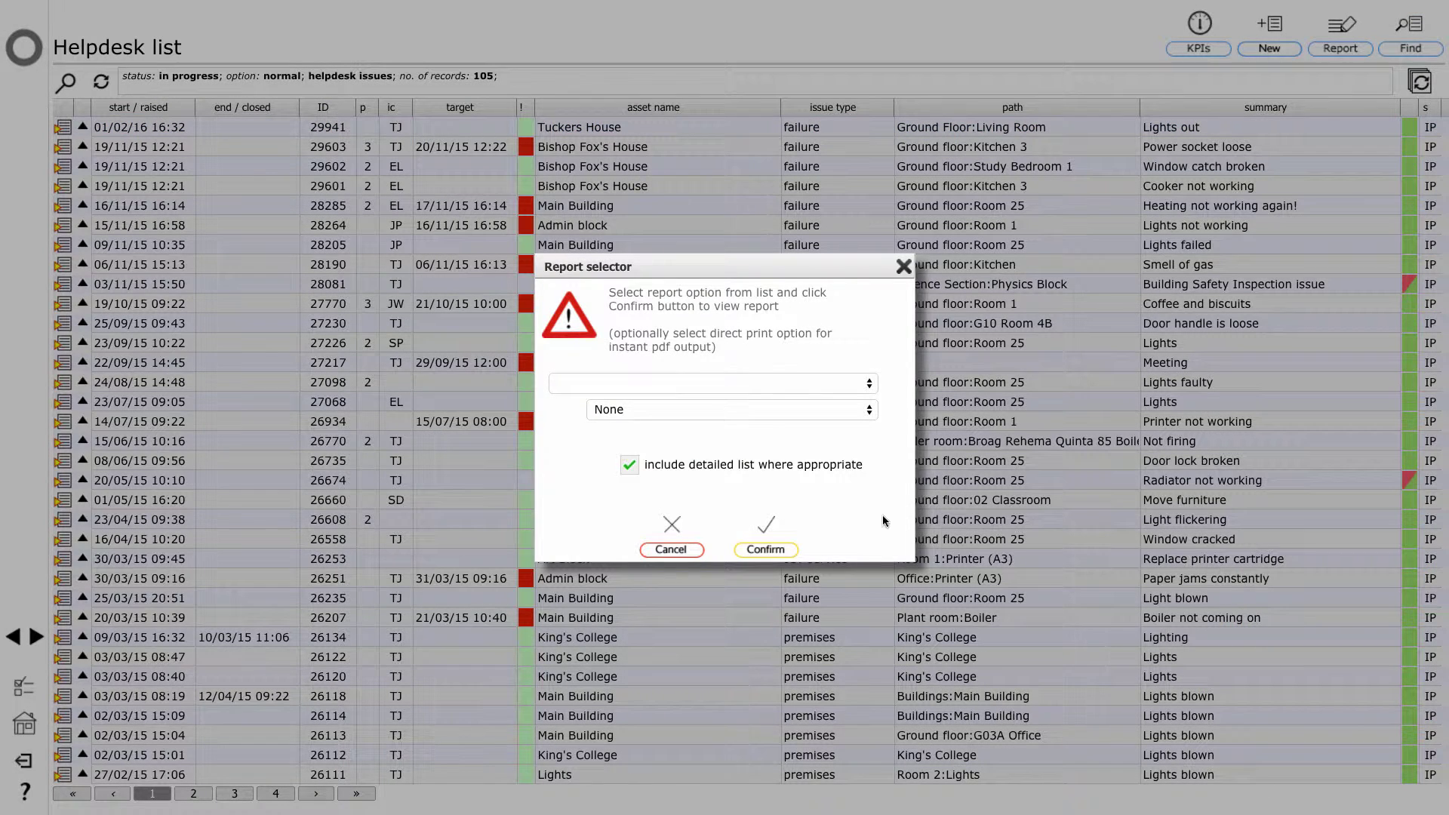
{"action": "left_click", "coordinate": [803, 385]}
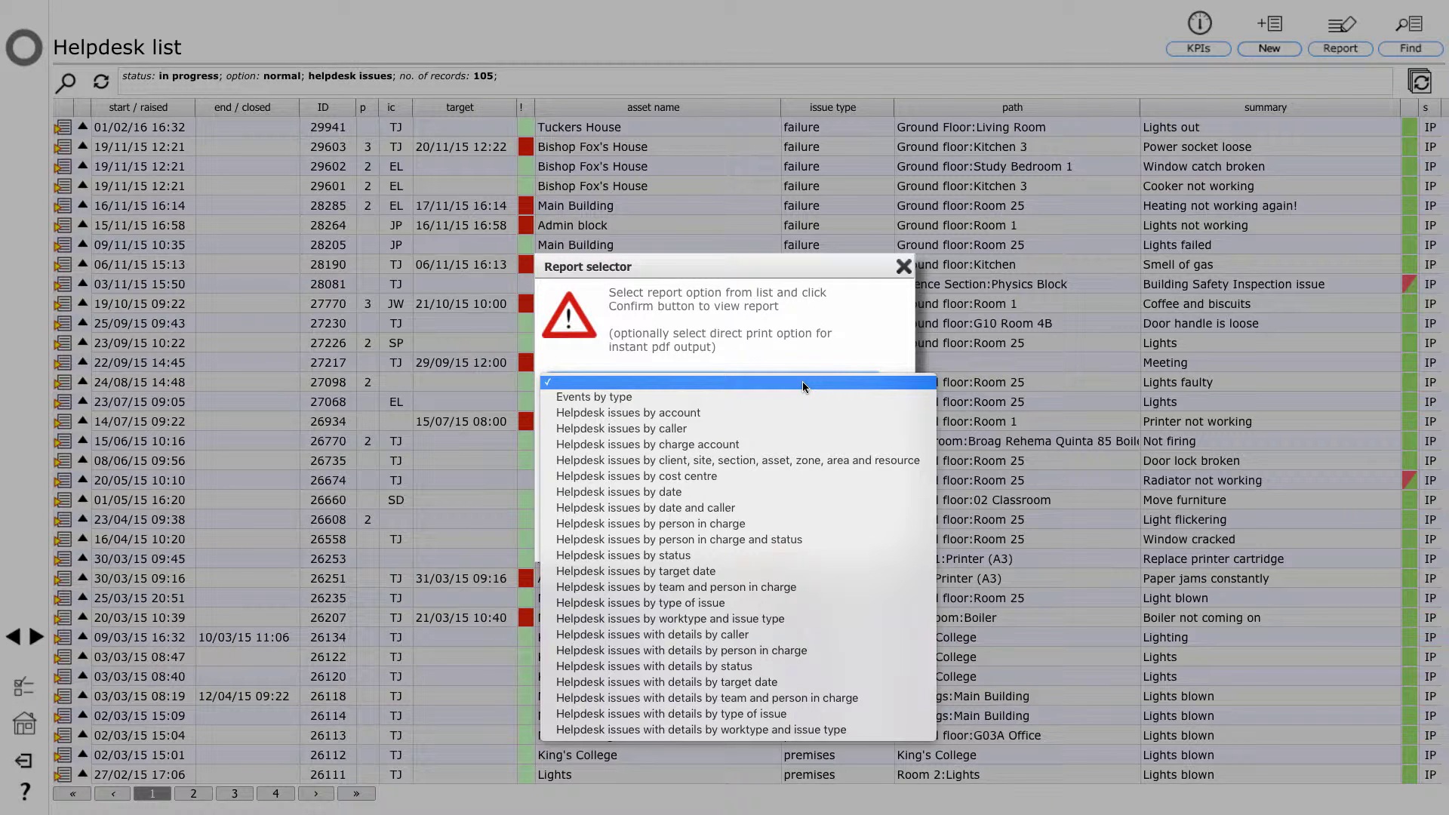
{"action": "left_click", "coordinate": [859, 516]}
{"action": "left_click", "coordinate": [777, 551]}
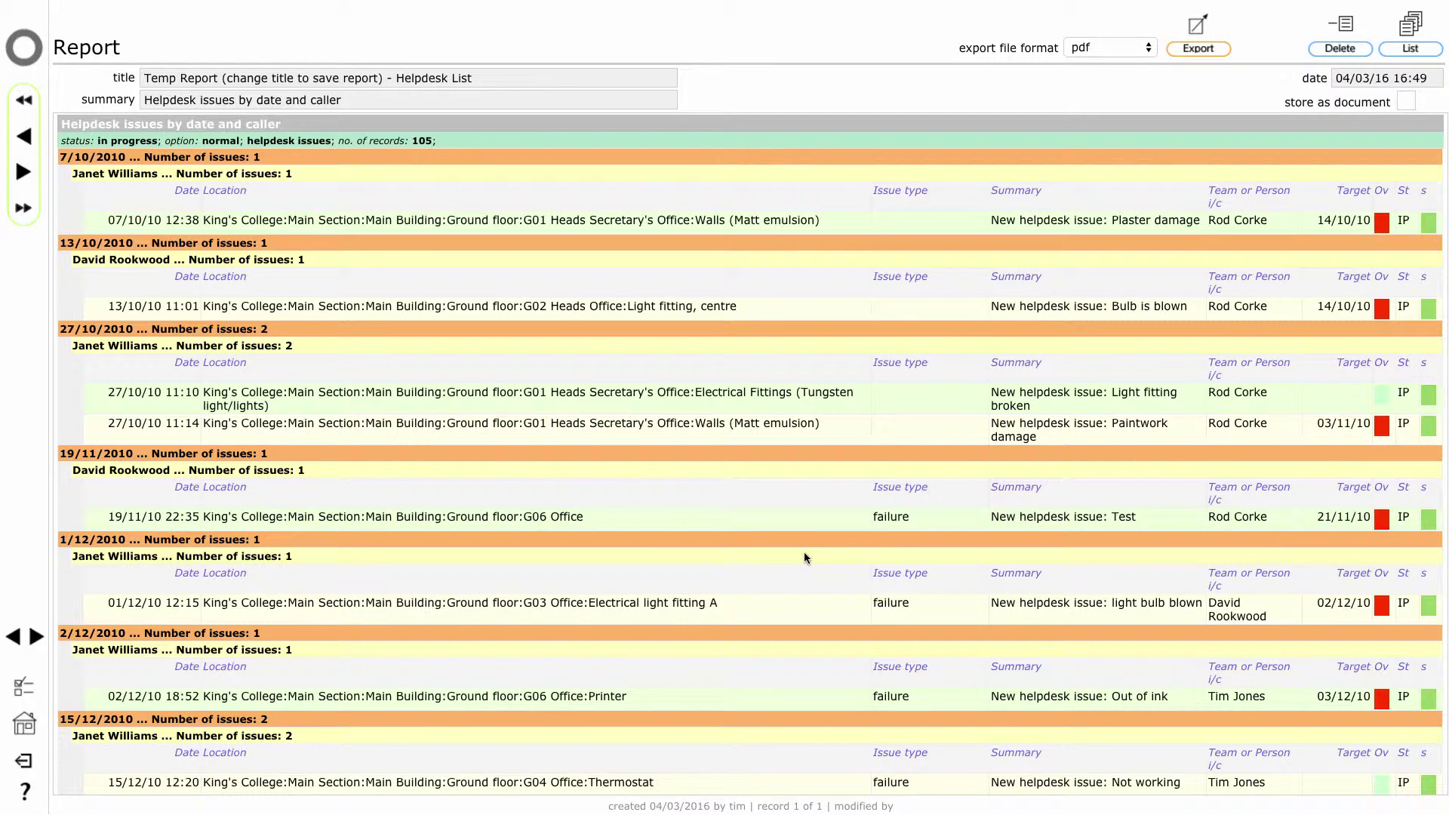
{"action": "scroll", "coordinate": [804, 557], "scroll_direction": "down", "scroll_amount": 5}
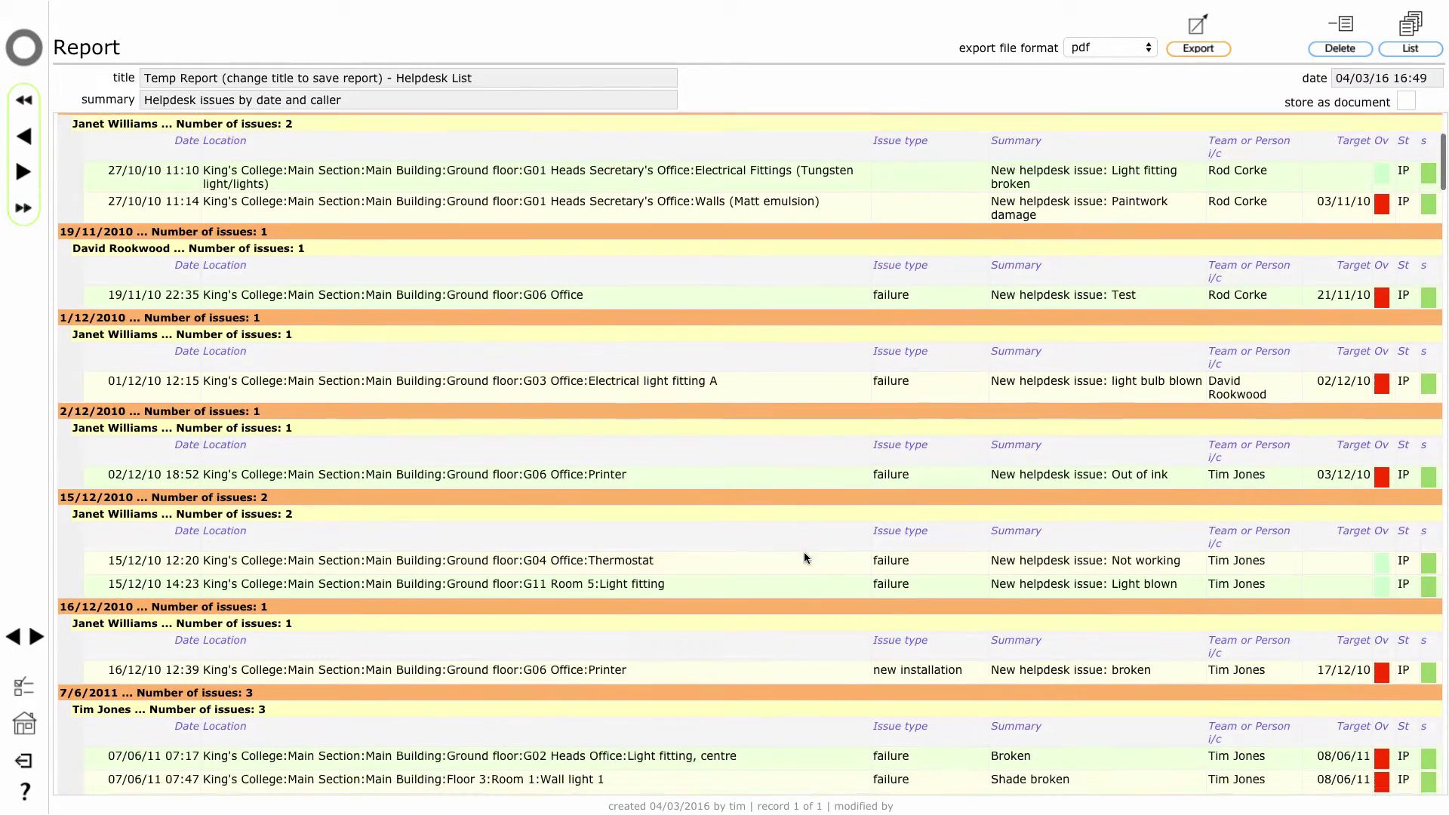
{"action": "scroll", "coordinate": [804, 555], "scroll_direction": "down", "scroll_amount": 6}
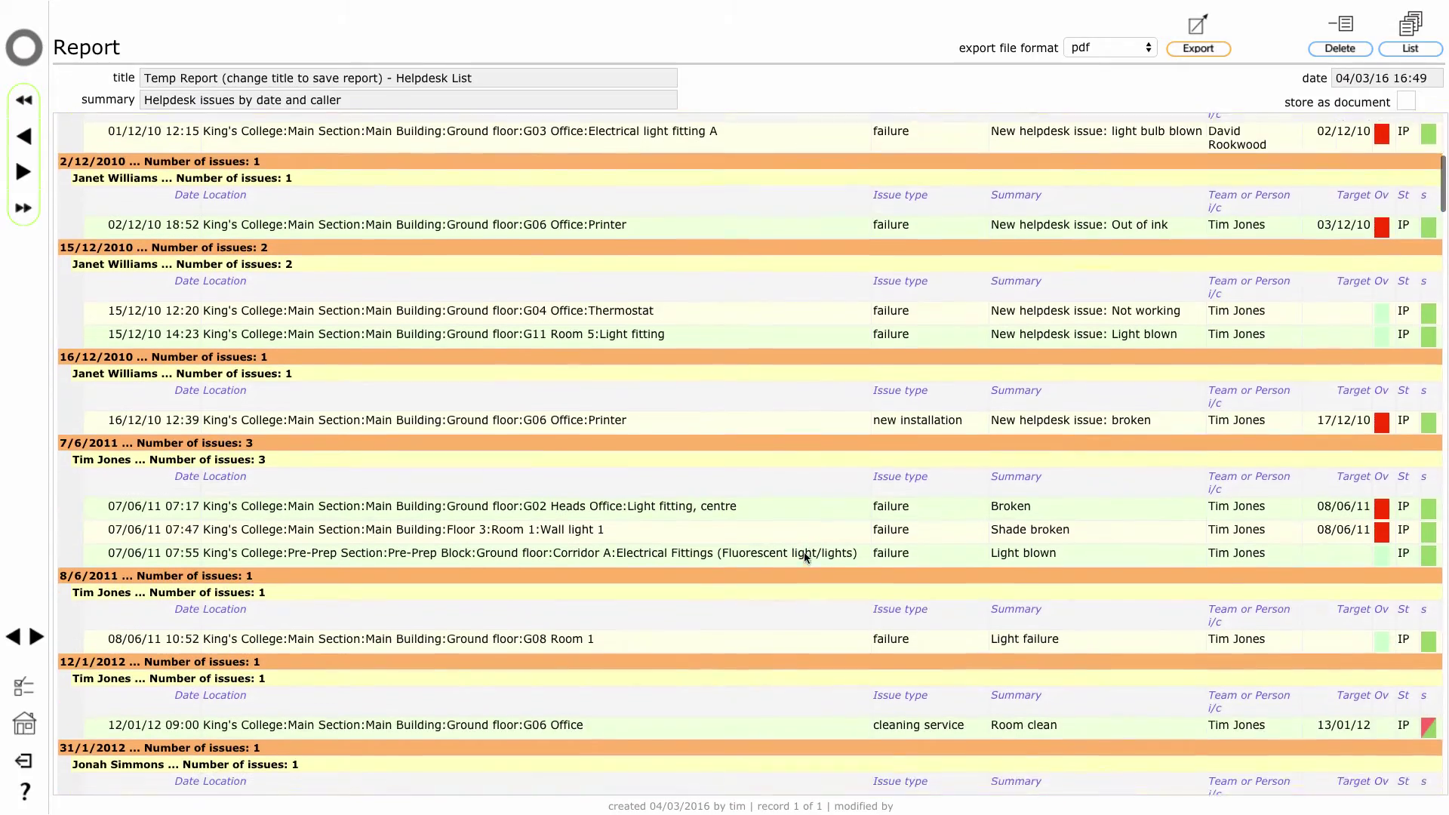
{"action": "scroll", "coordinate": [804, 558], "scroll_direction": "down", "scroll_amount": 8}
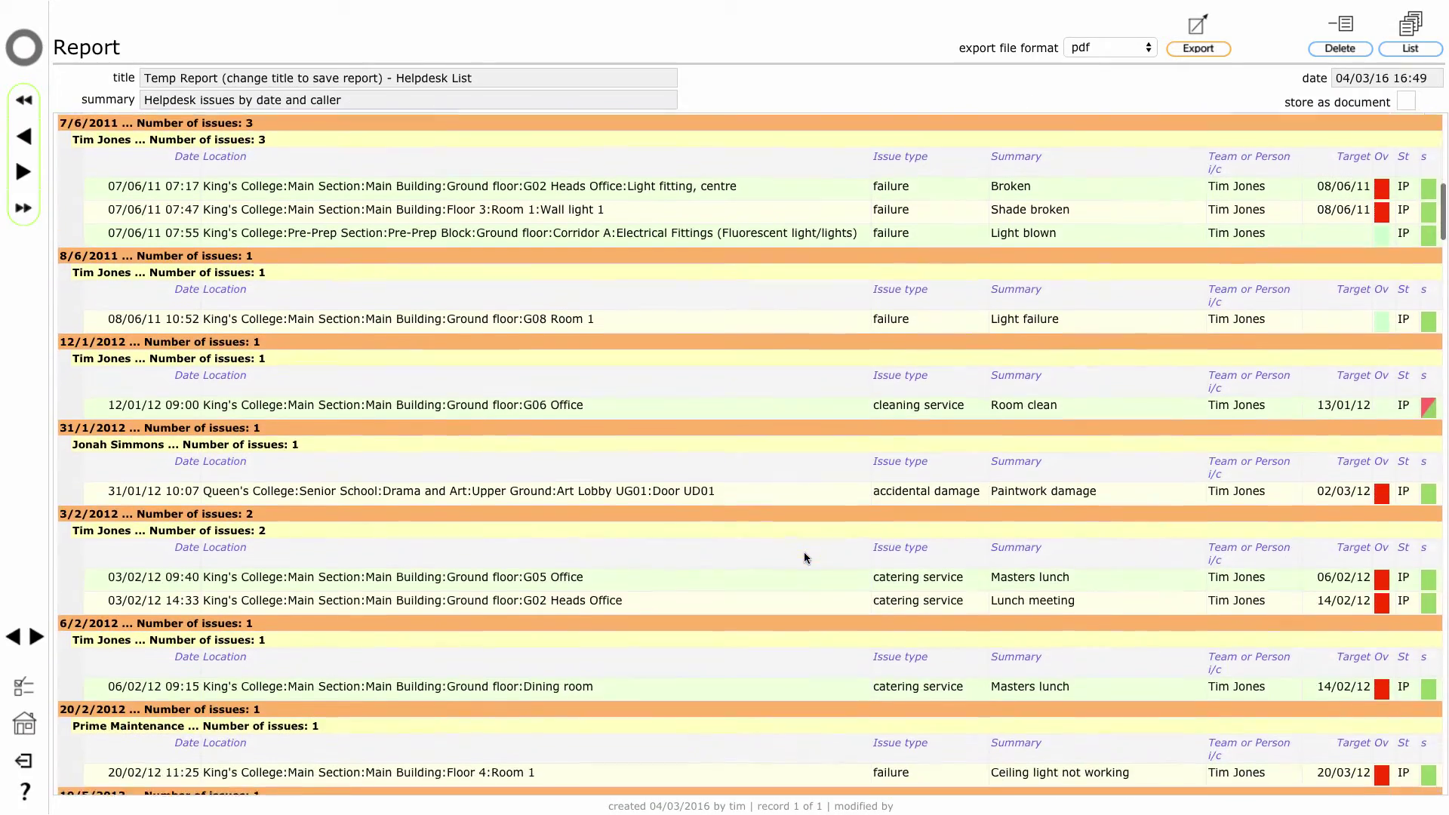
{"action": "scroll", "coordinate": [804, 558], "scroll_direction": "down", "scroll_amount": 8}
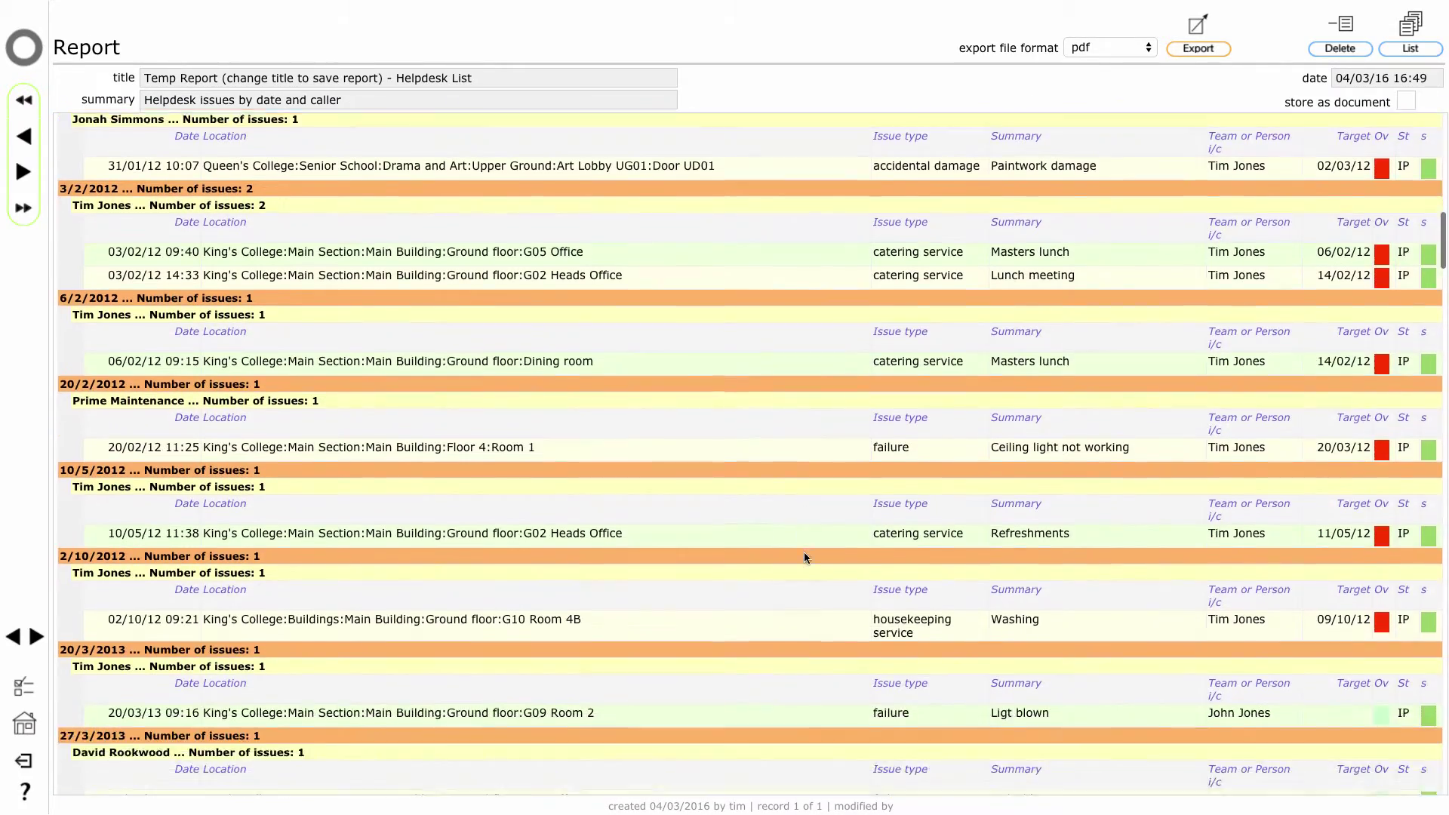
{"action": "scroll", "coordinate": [803, 558], "scroll_direction": "down", "scroll_amount": 8}
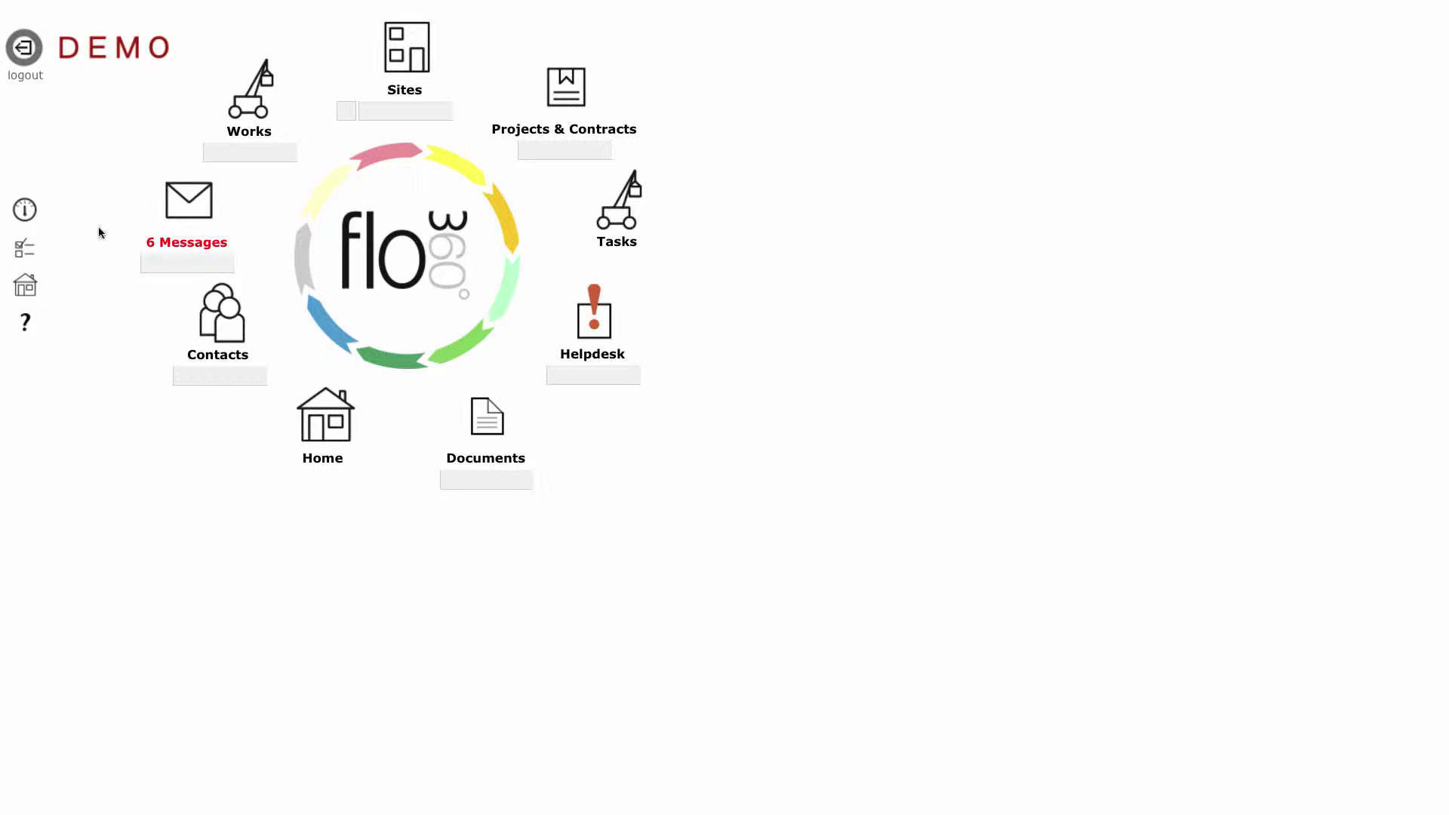
Open the "Helpdesk List" report of 03/03/16 12:40 from the home record's my reports list and highlight its filter criteria line.
{"action": "left_click", "coordinate": [326, 419]}
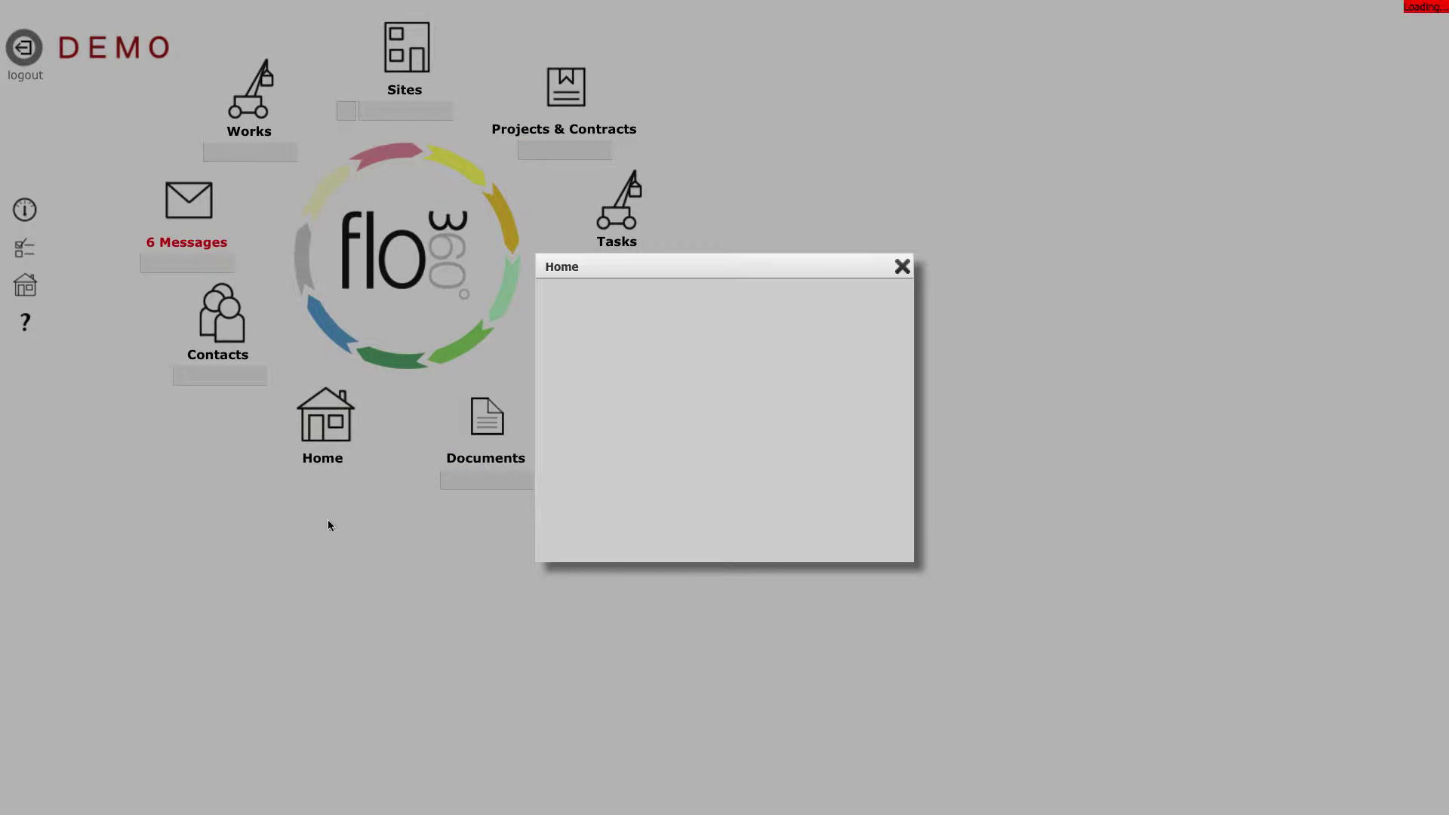
{"action": "left_click", "coordinate": [801, 524]}
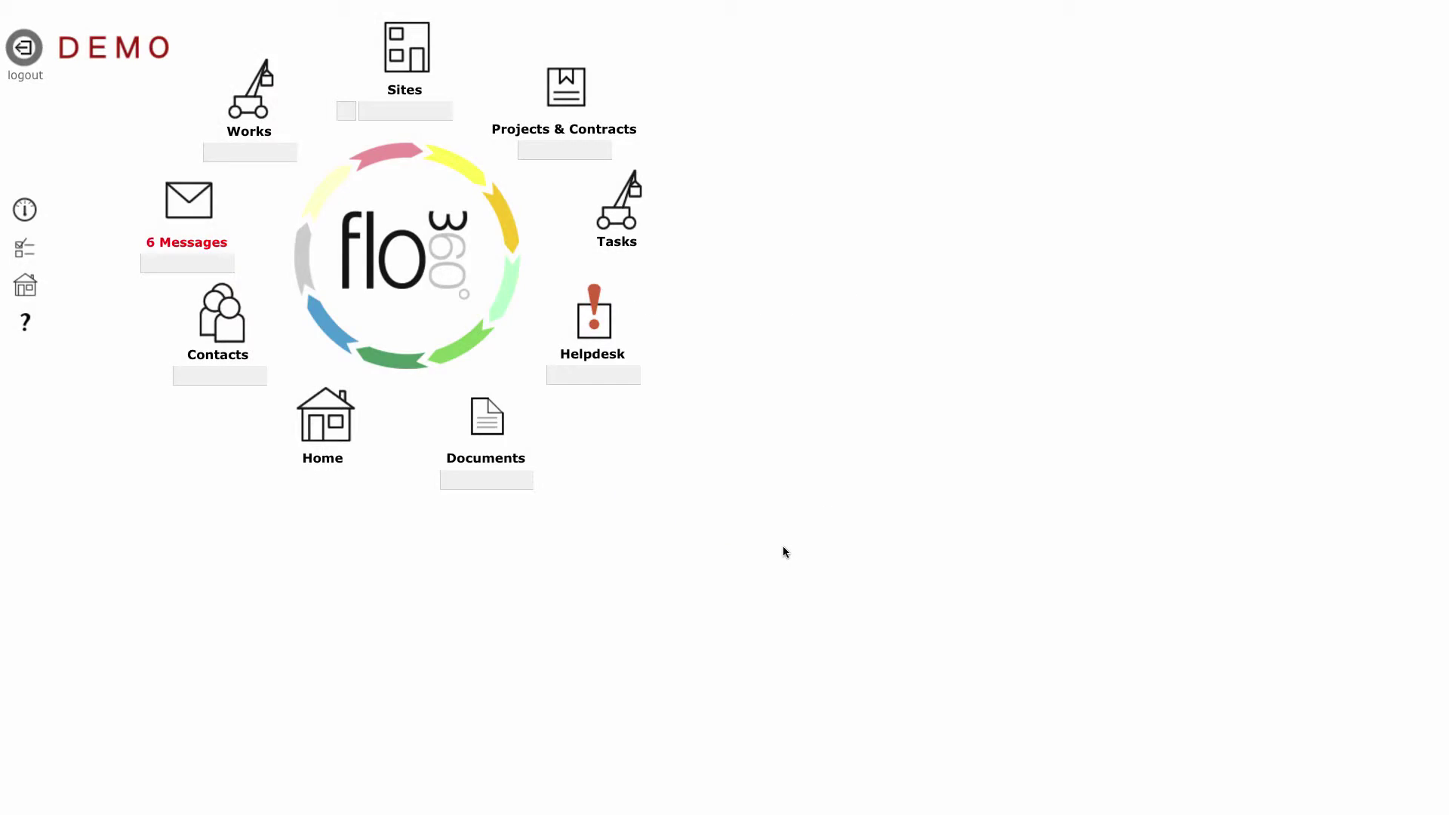
{"action": "left_click", "coordinate": [352, 226]}
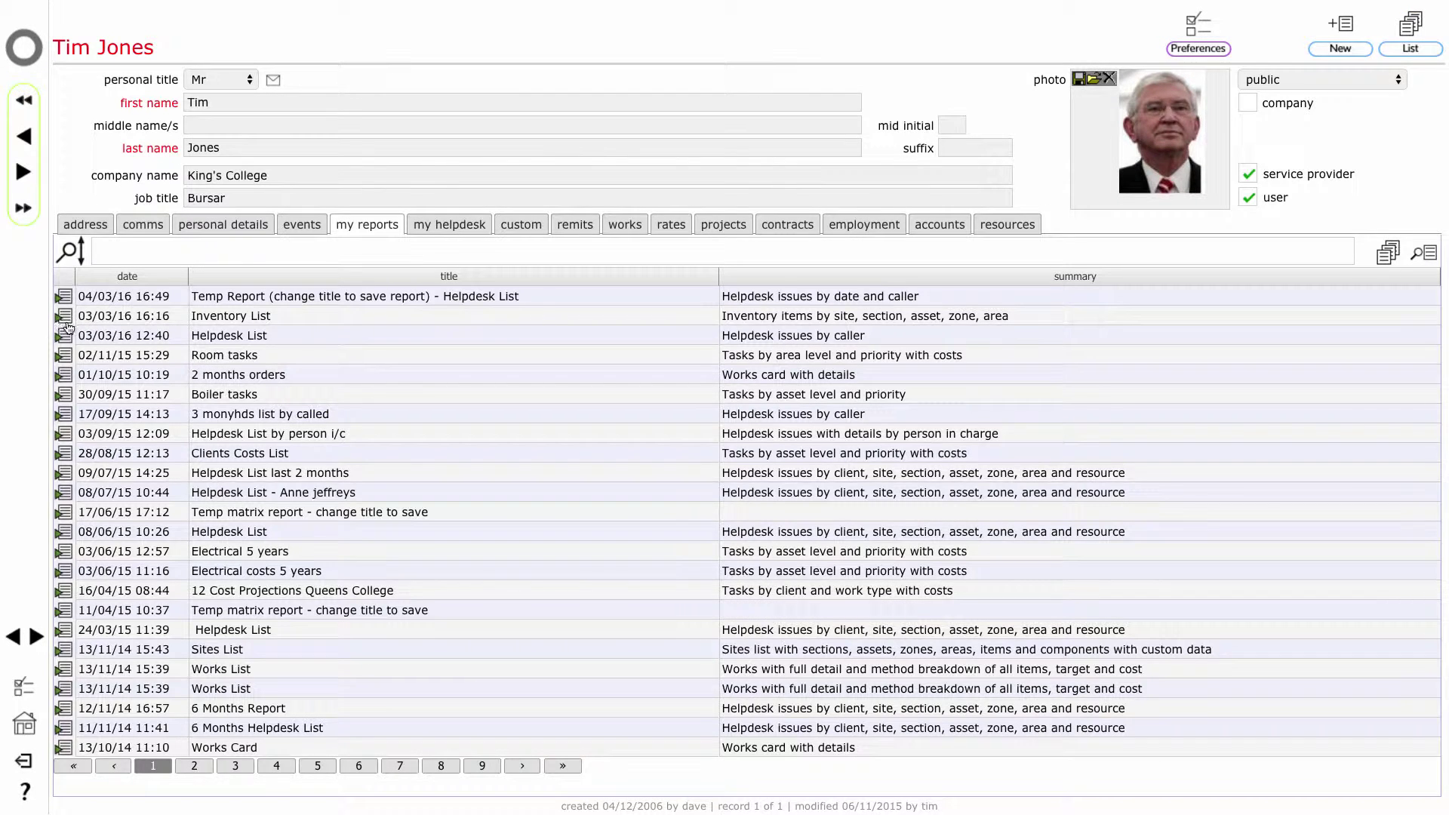
{"action": "left_click", "coordinate": [69, 348]}
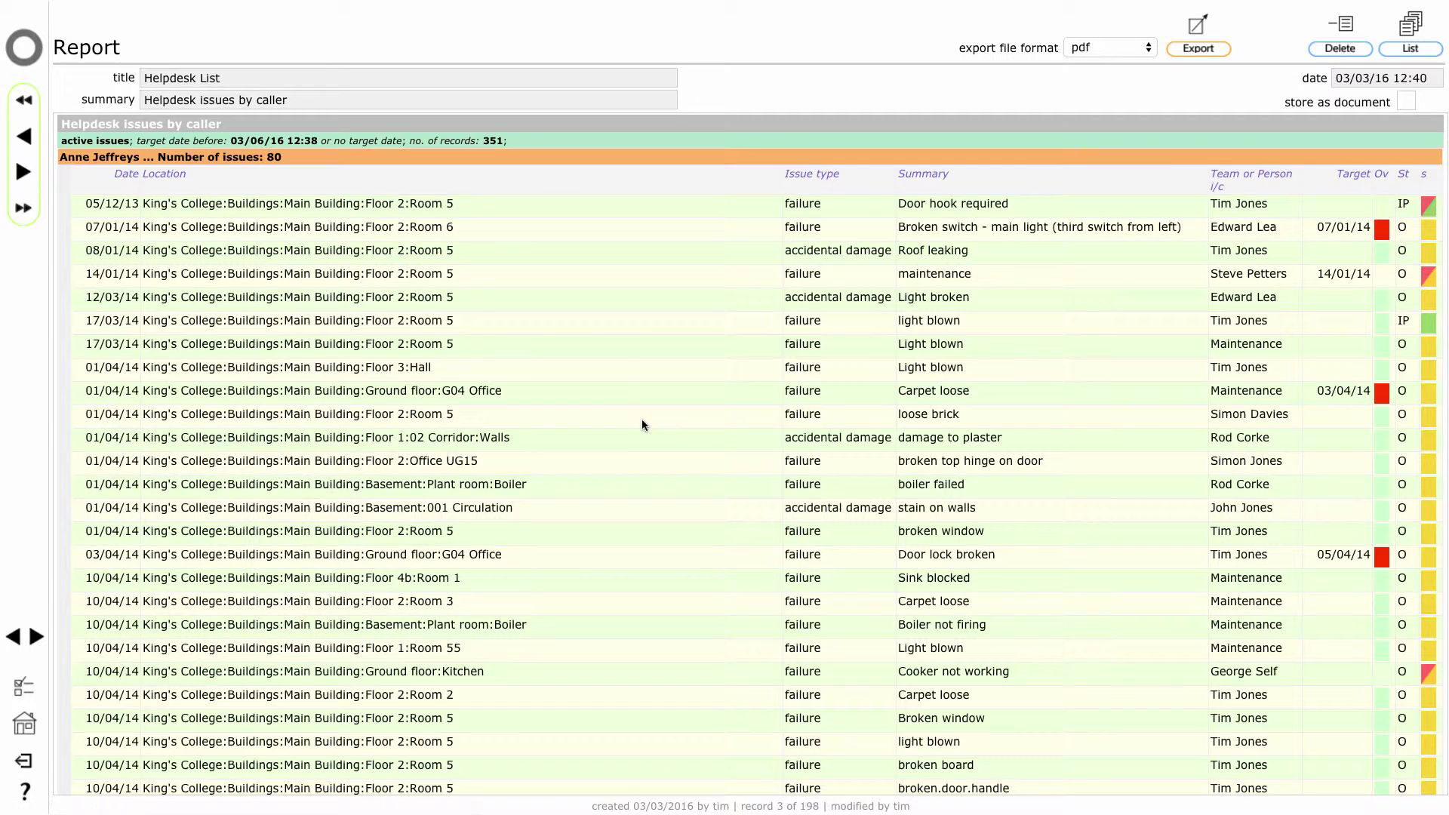
{"action": "left_click_drag", "start_coordinate": [514, 139], "coordinate": [64, 140]}
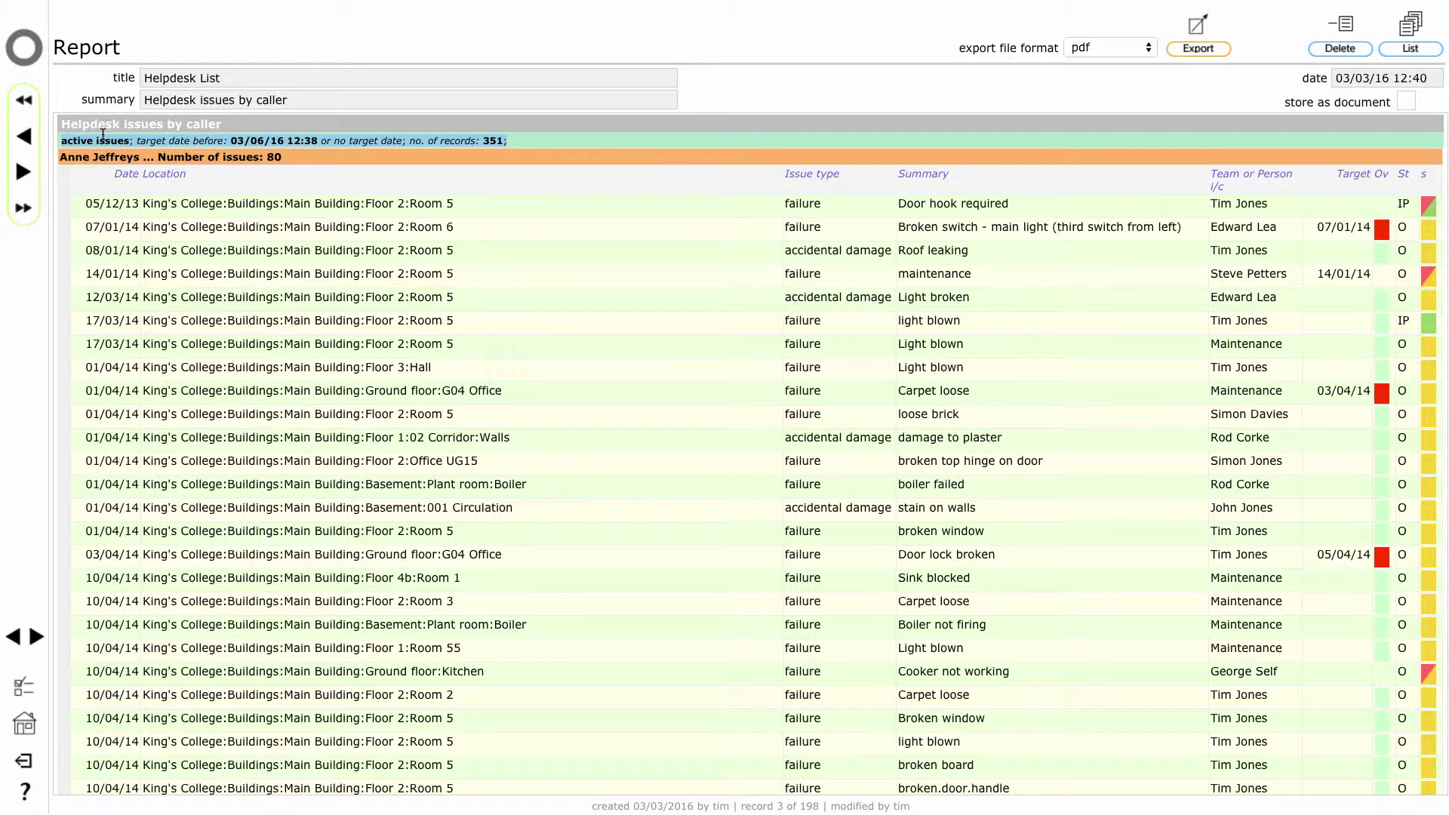
Generate the "Helpdesk issues with details by team and person in charge" report from the active issues in the Helpdesk list and review its team groups.
{"action": "left_click", "coordinate": [24, 50]}
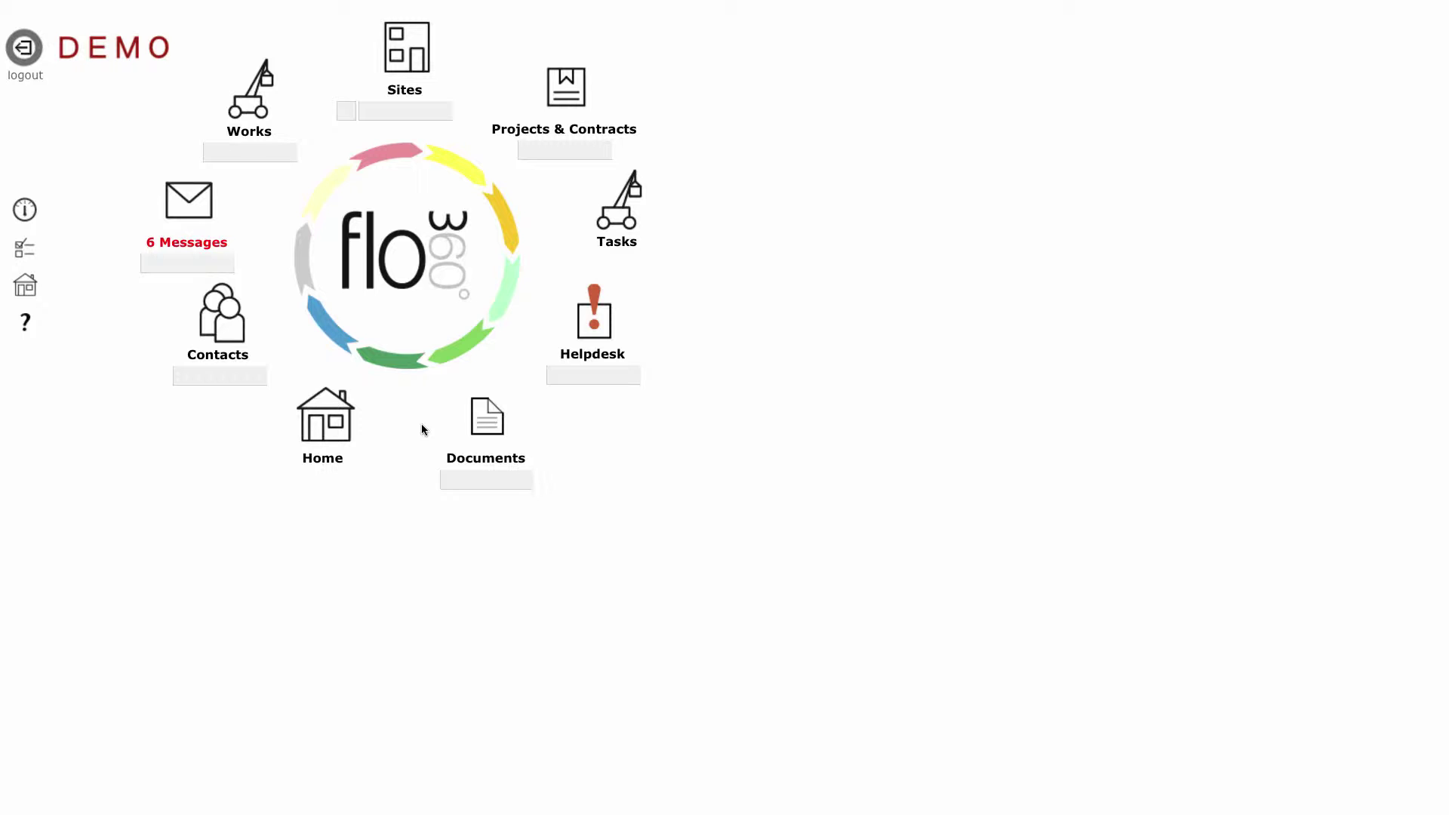
{"action": "left_click", "coordinate": [604, 322]}
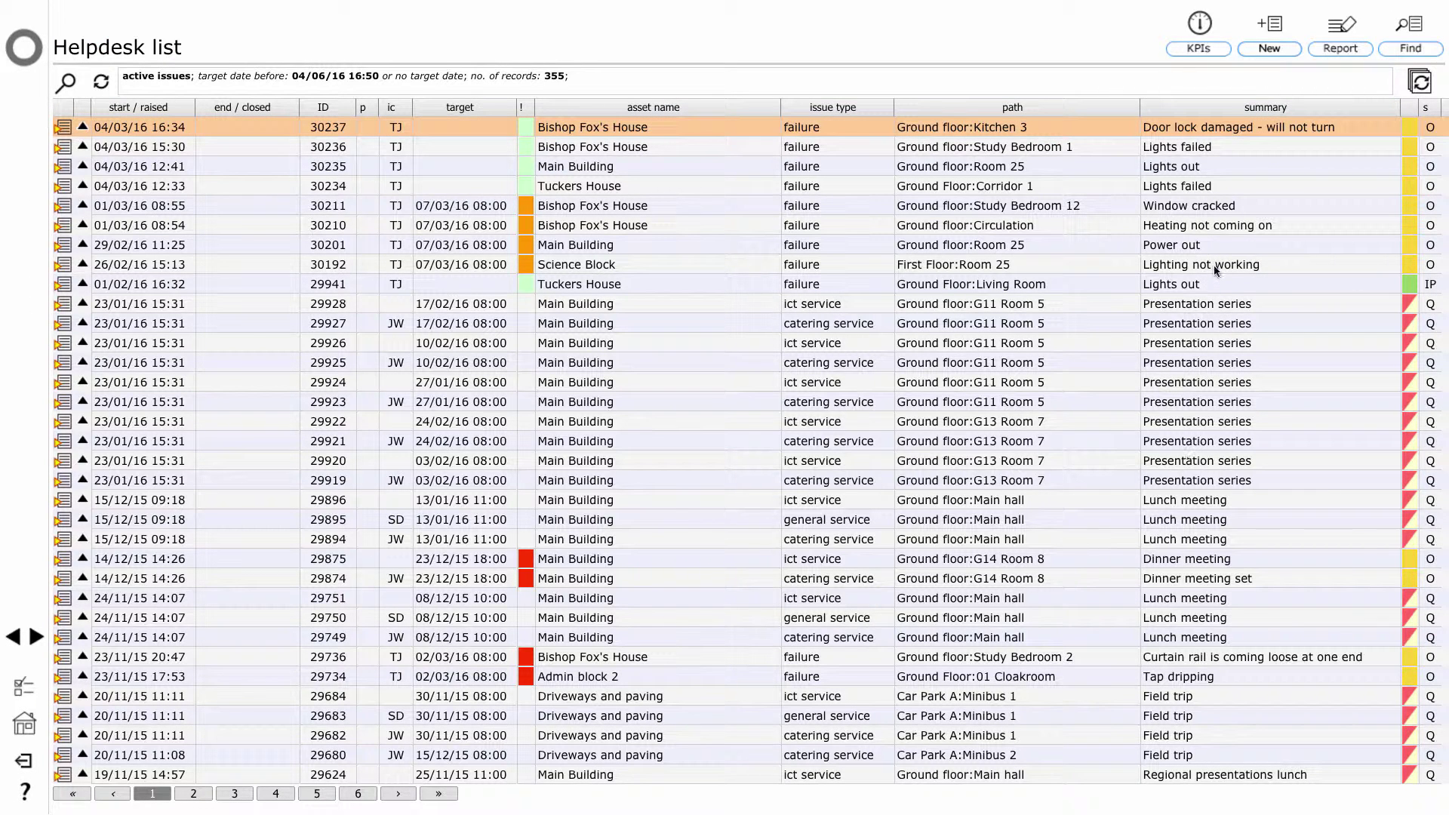
{"action": "left_click", "coordinate": [1341, 48]}
{"action": "left_click", "coordinate": [719, 386]}
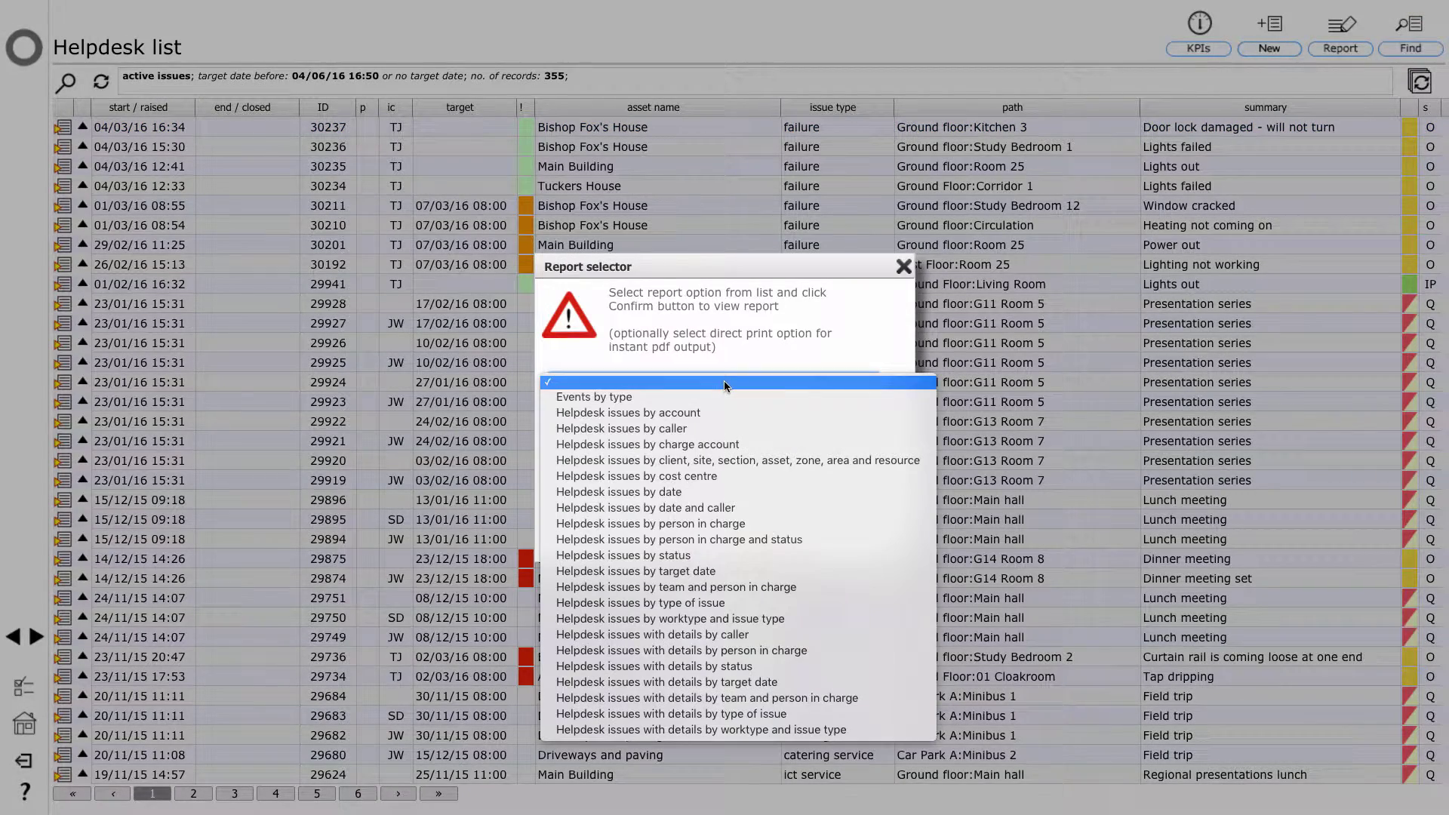
{"action": "left_click", "coordinate": [856, 700]}
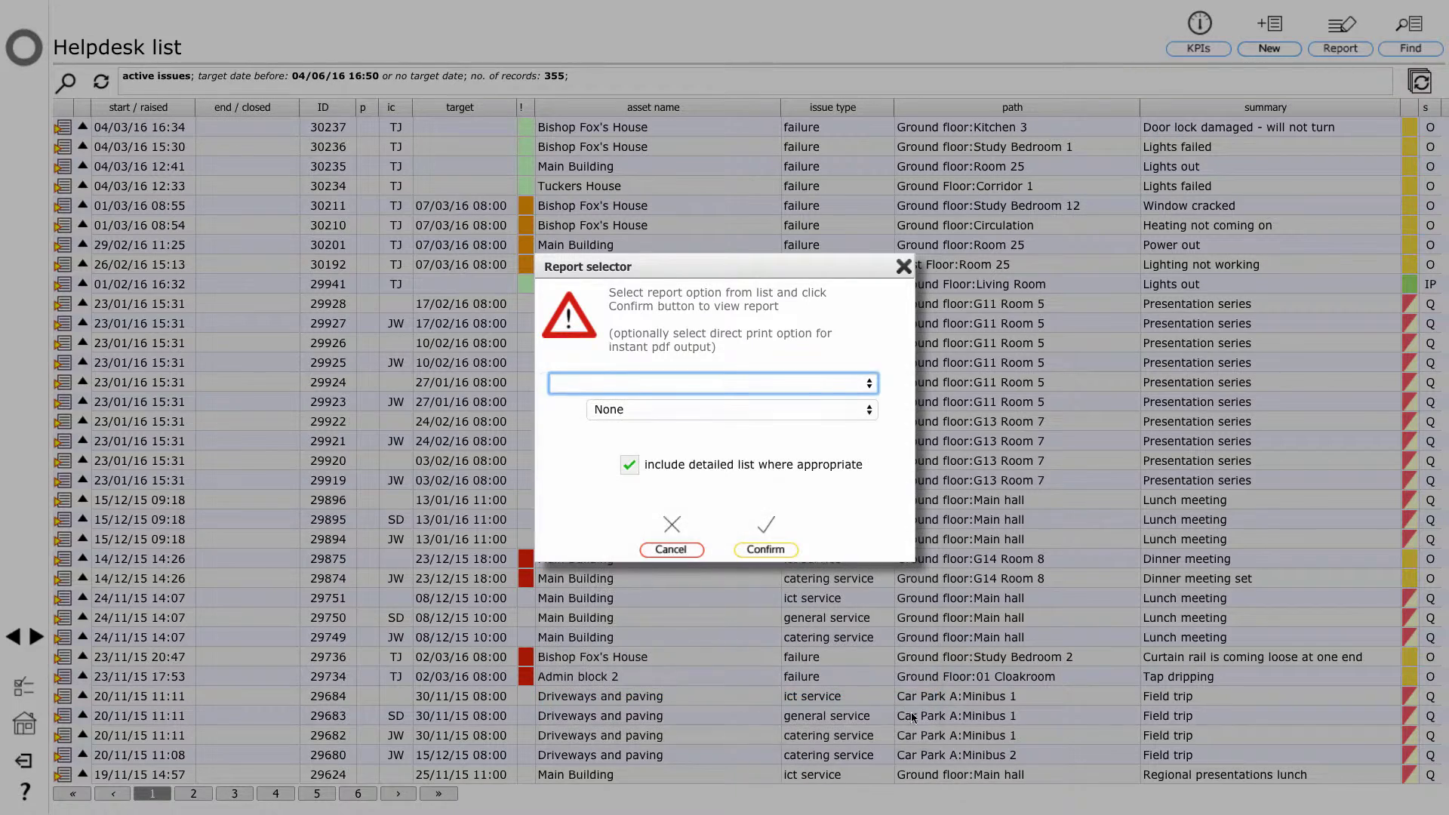
{"action": "left_click", "coordinate": [779, 551]}
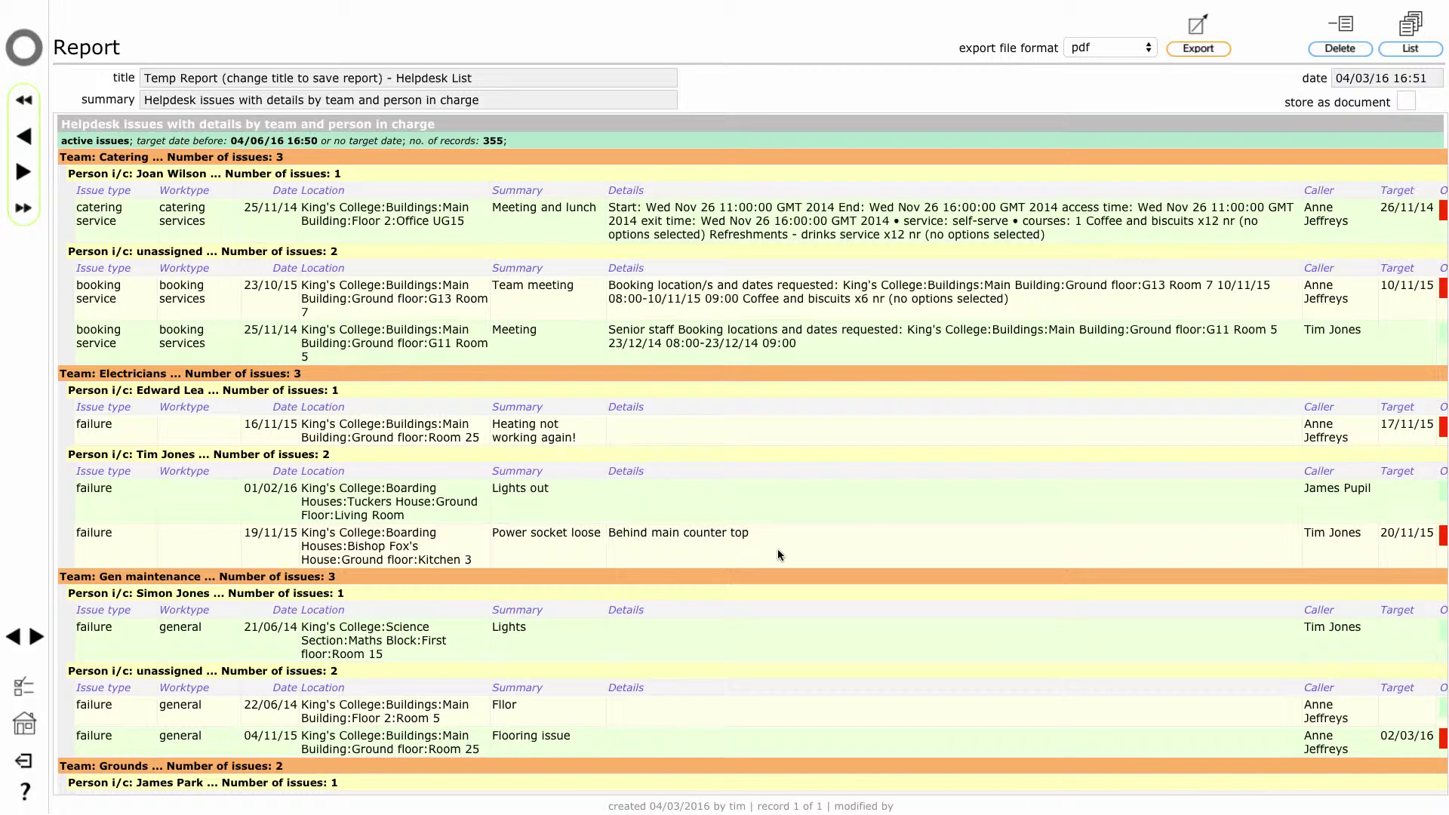
{"action": "scroll", "coordinate": [559, 341], "scroll_direction": "down", "scroll_amount": 3}
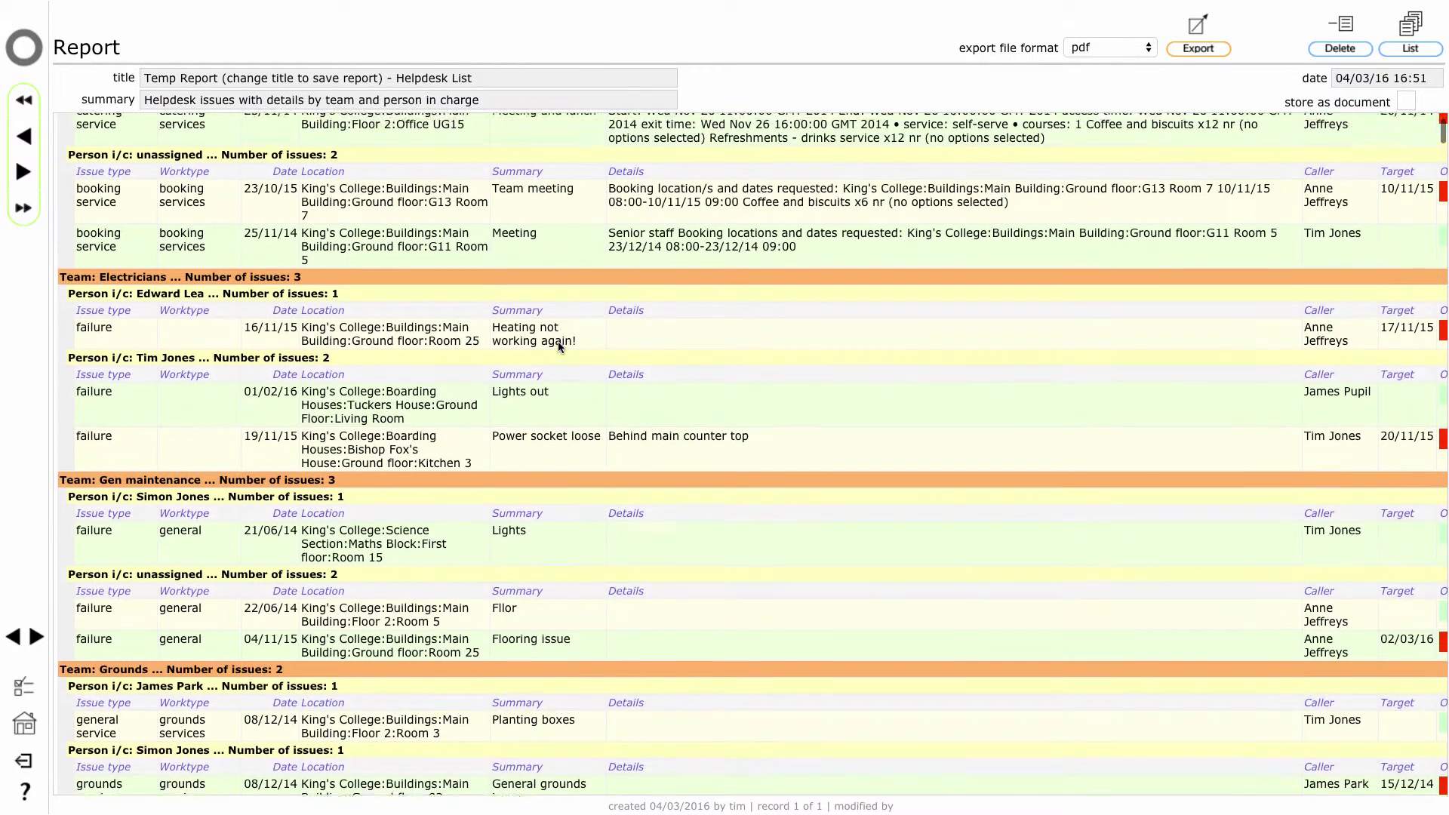
{"action": "scroll", "coordinate": [559, 341], "scroll_direction": "up", "scroll_amount": 3}
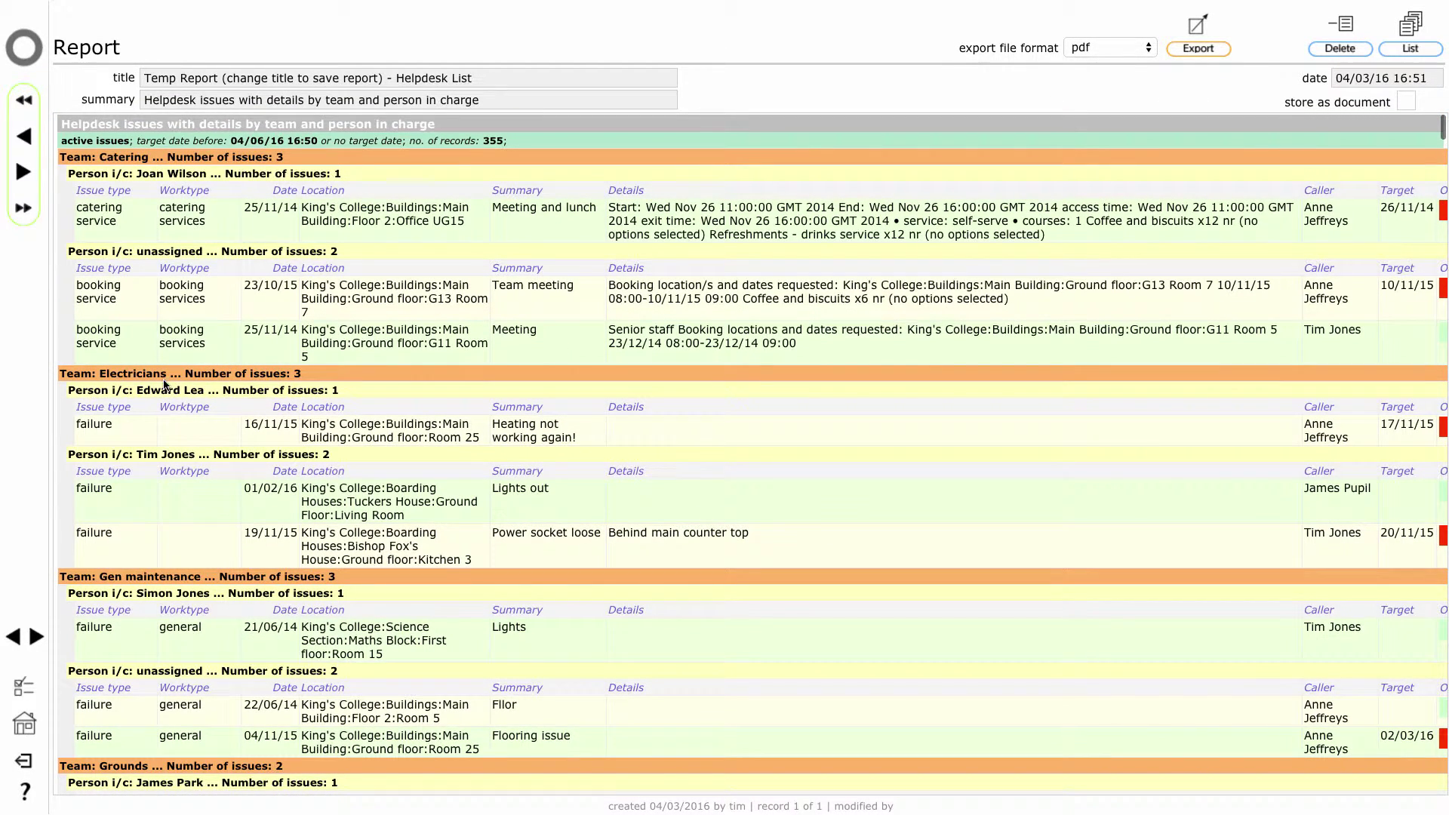
{"action": "scroll", "coordinate": [185, 541], "scroll_direction": "down", "scroll_amount": 5}
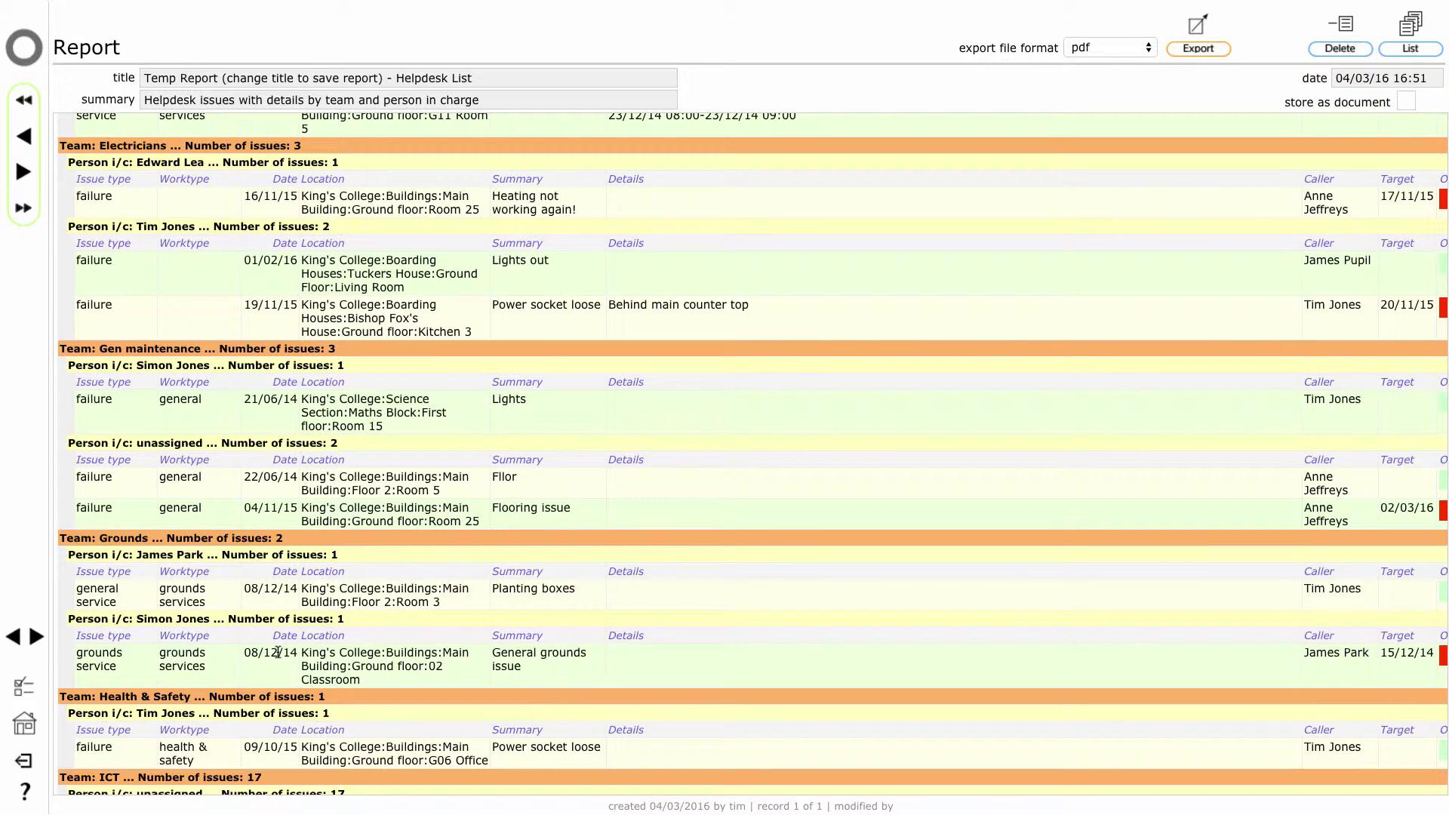
{"action": "scroll", "coordinate": [278, 652], "scroll_direction": "up", "scroll_amount": 4}
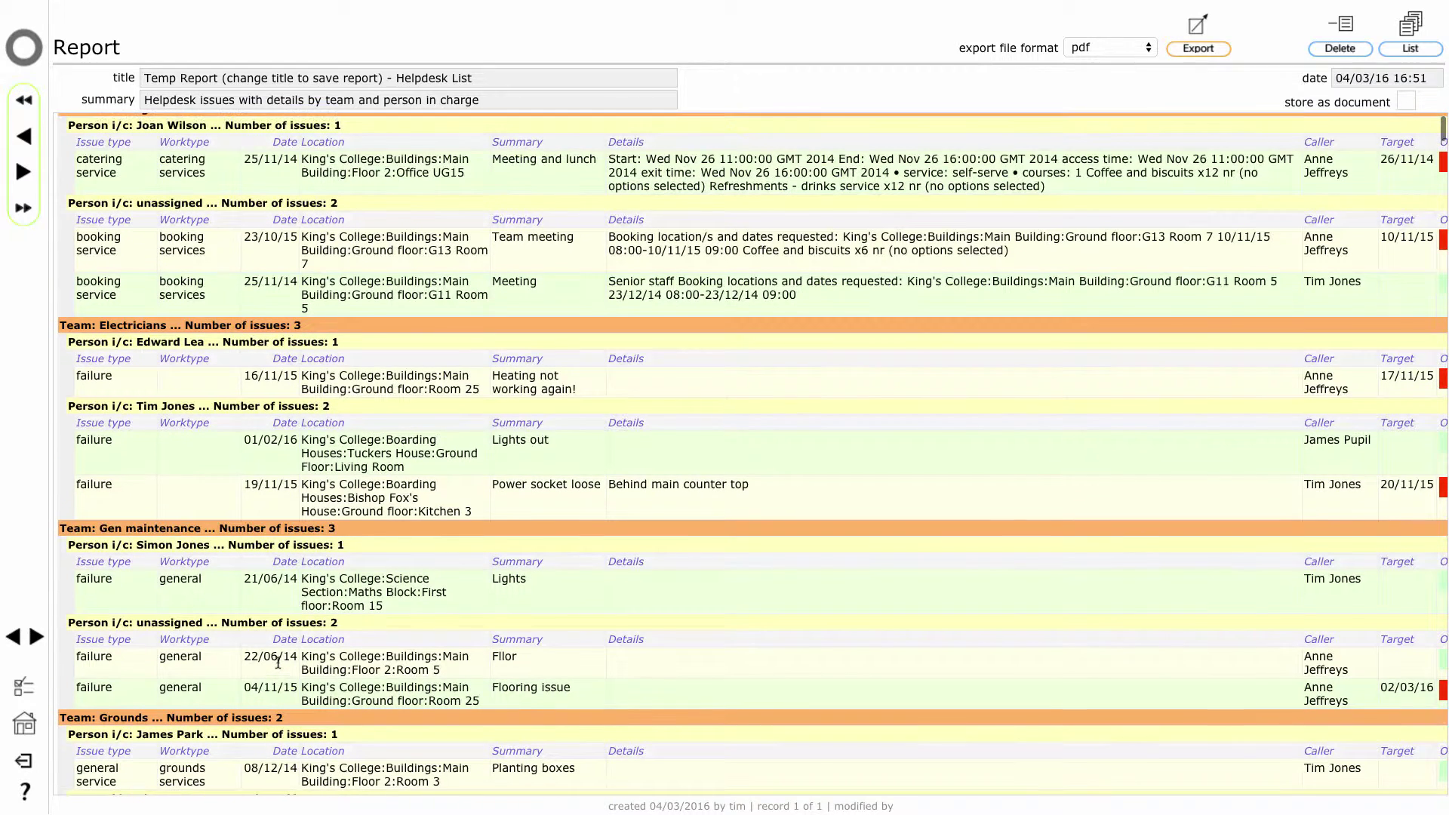
{"action": "scroll", "coordinate": [277, 663], "scroll_direction": "up", "scroll_amount": 1}
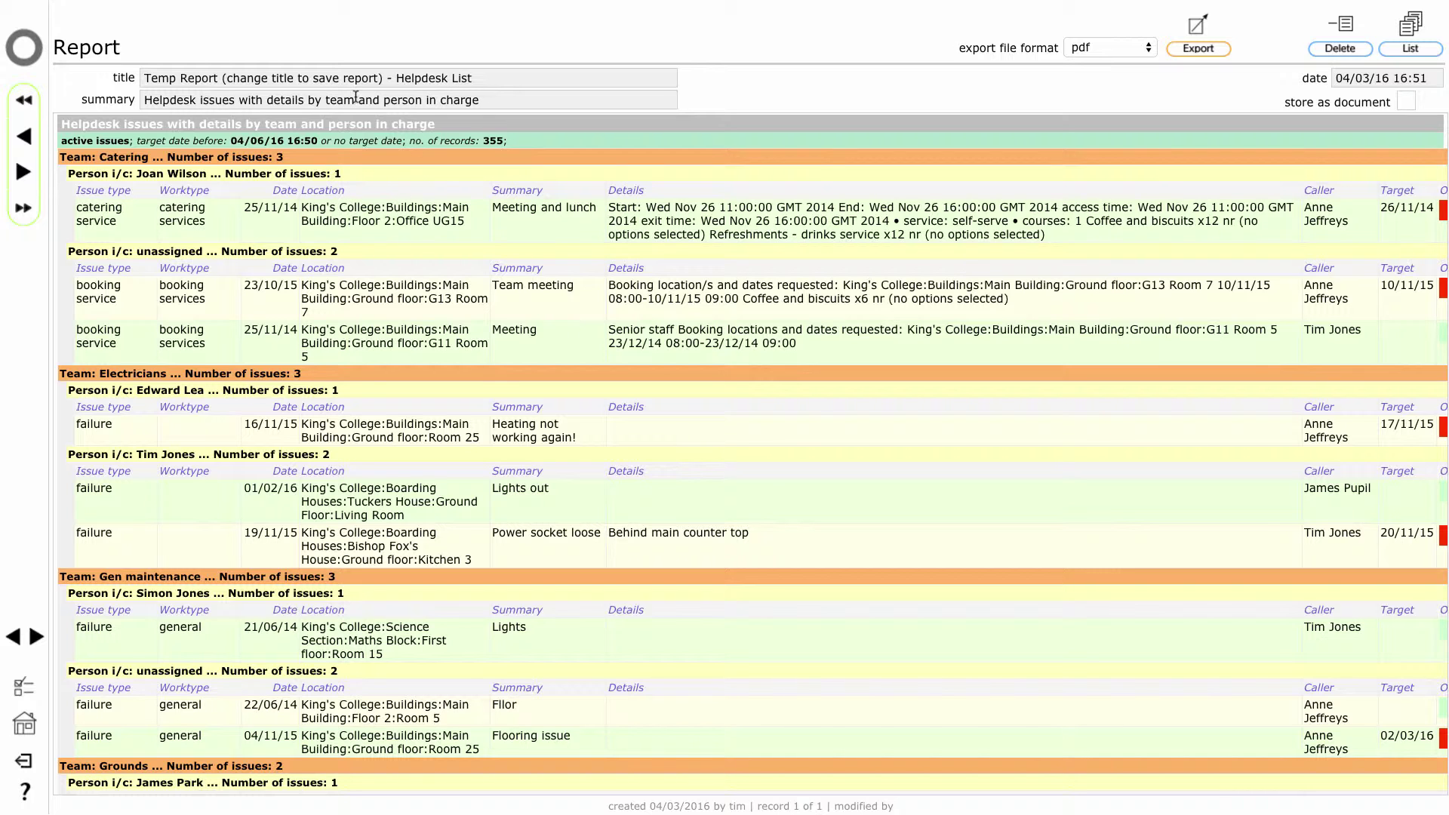
Save the report by removing the "Temp Report (change title to save report) -" prefix from its title and adding "by team".
{"action": "left_click", "coordinate": [392, 79]}
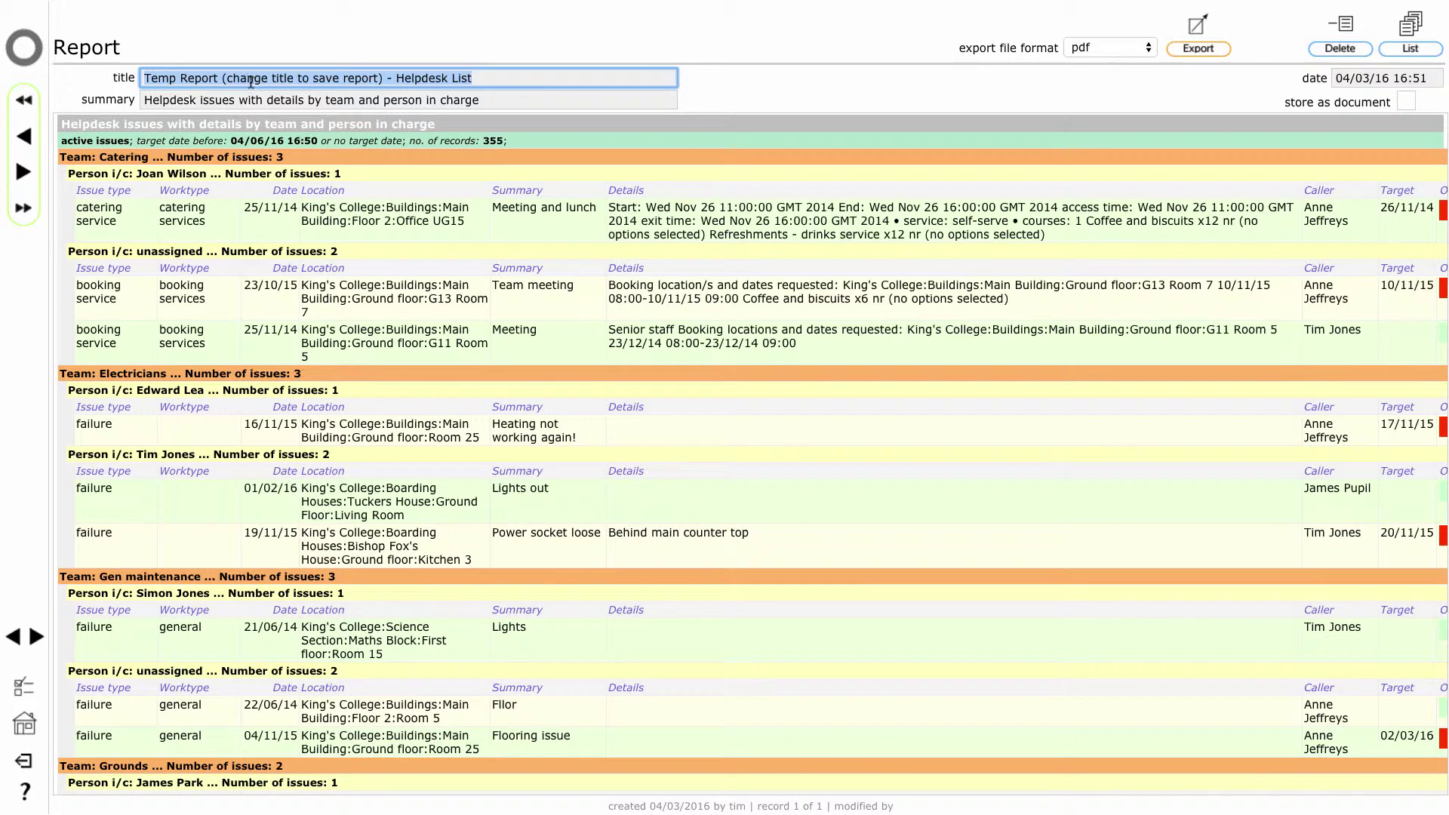
{"action": "key", "text": "shift+Home"}
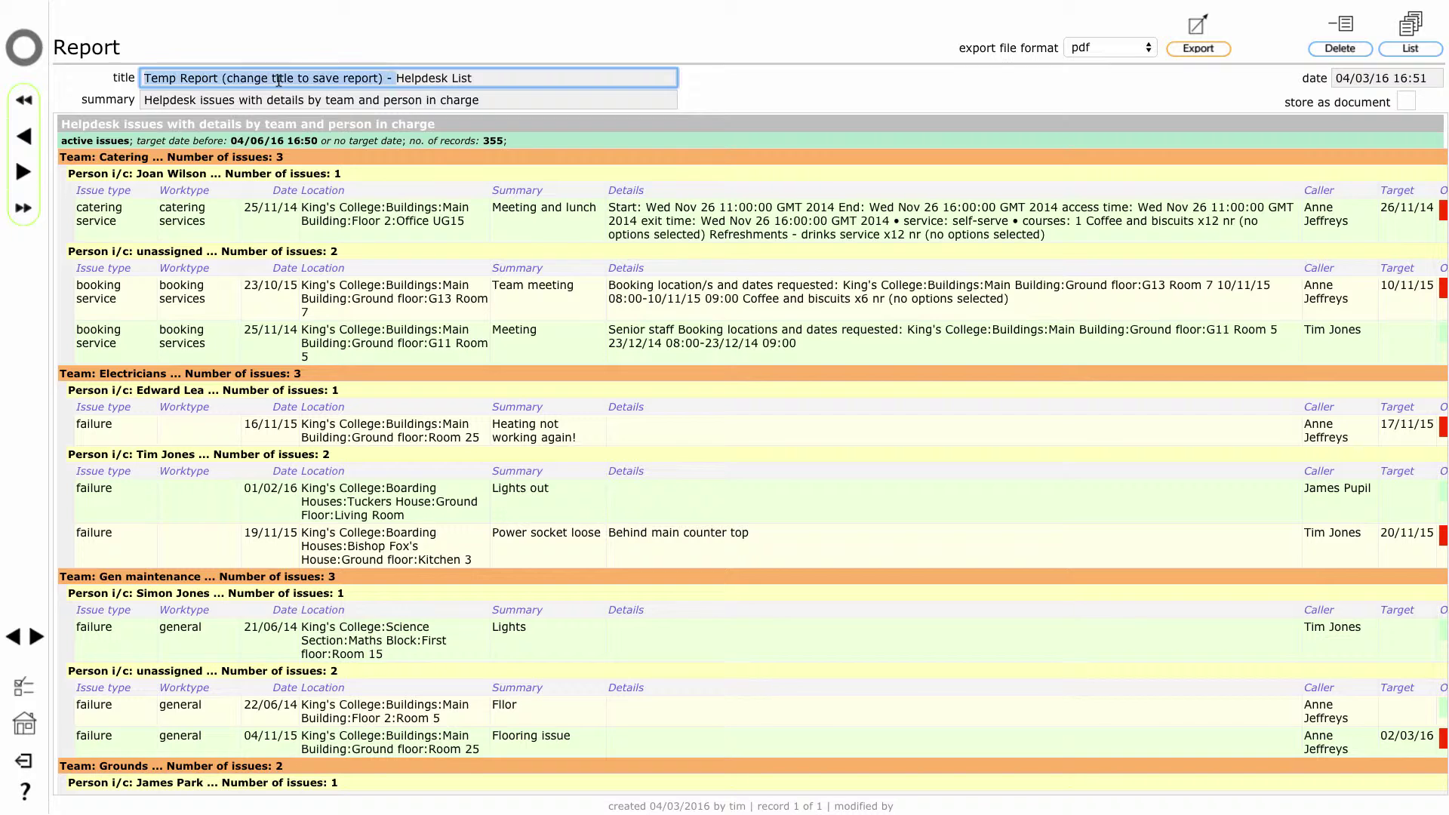
{"action": "key", "text": "BackSpace"}
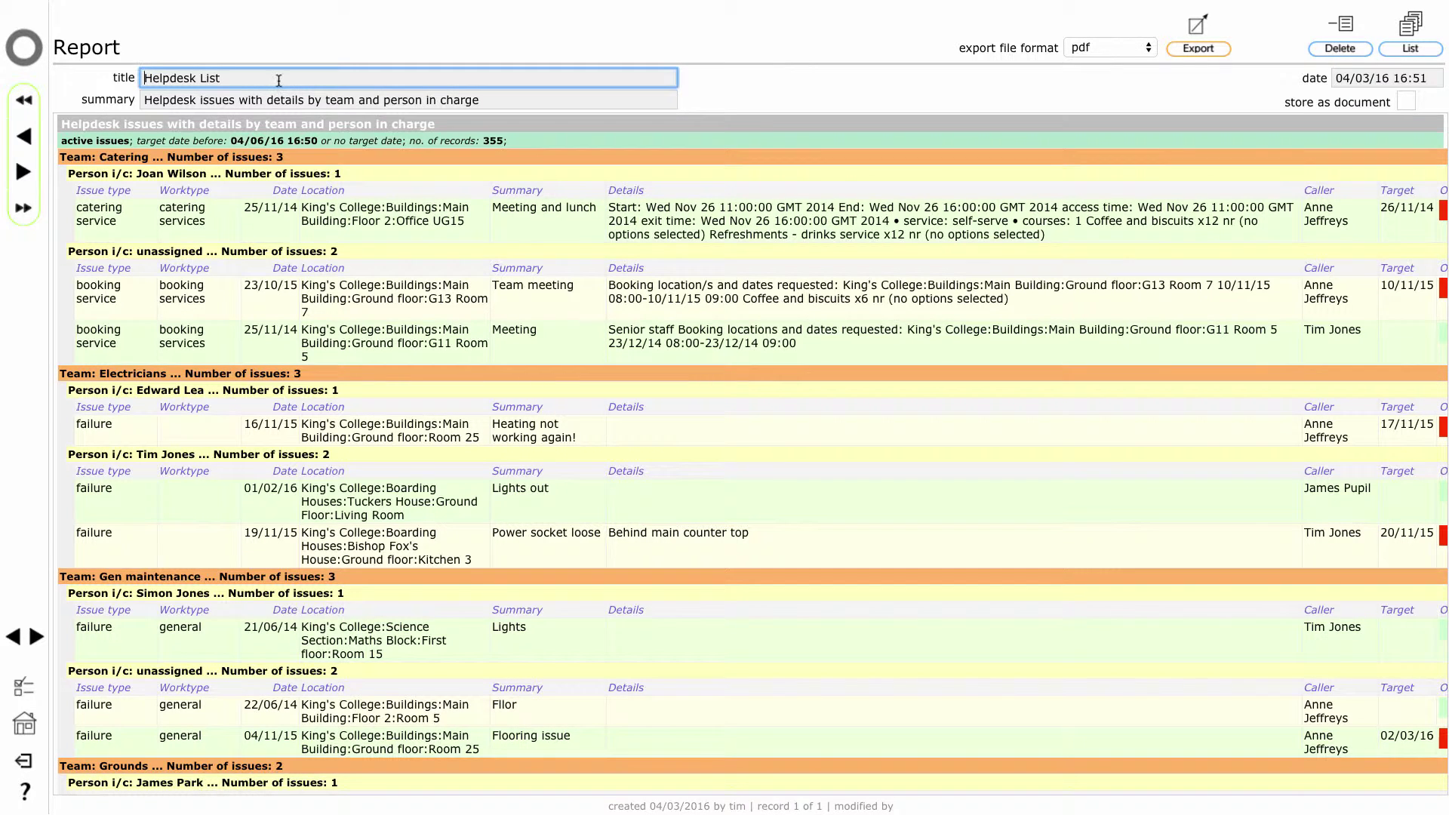
{"action": "type", "text": "by team"}
{"action": "key", "text": "Return"}
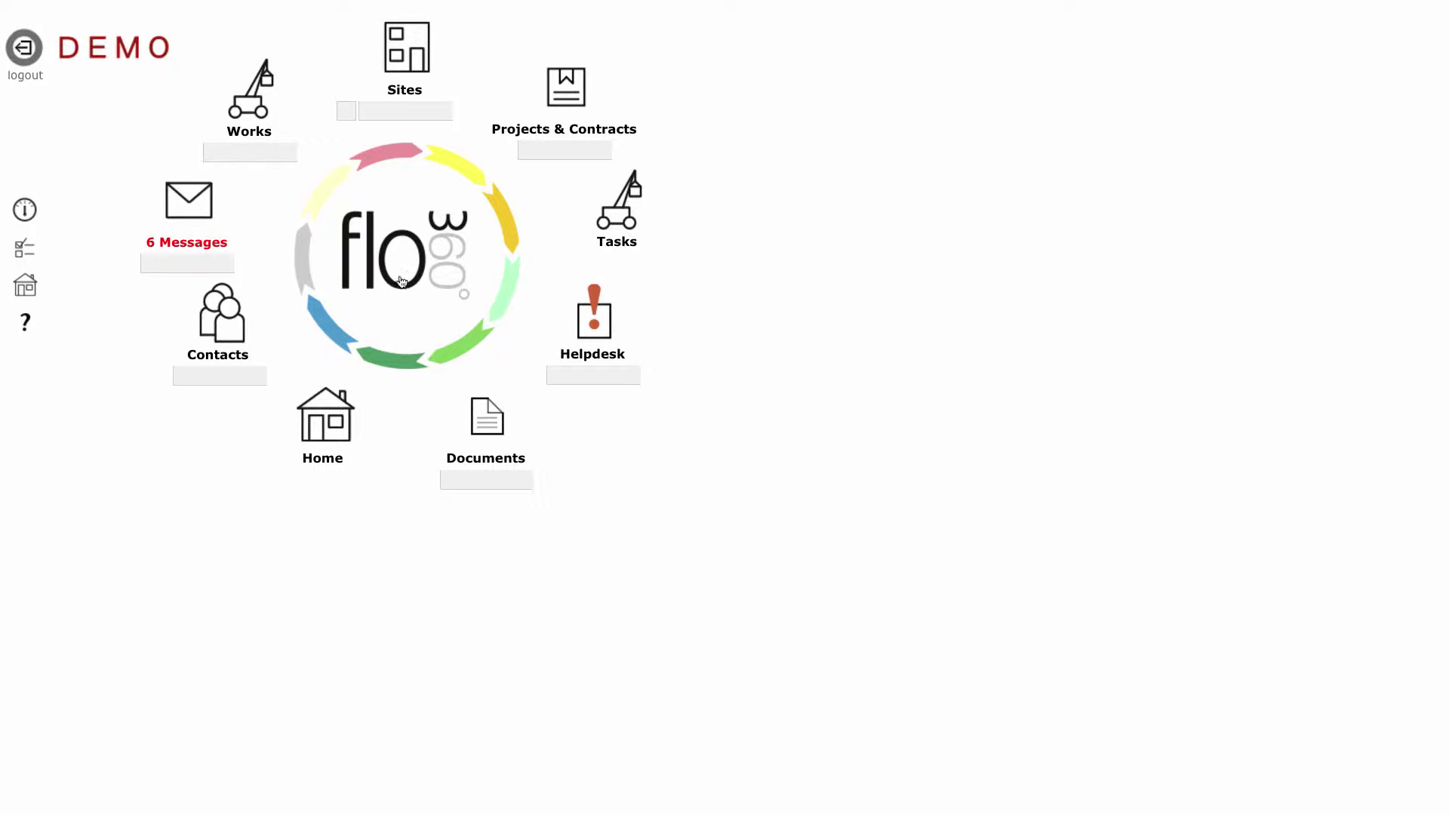
View the my reports list in the home record and return to the start screen.
{"action": "left_click", "coordinate": [325, 419]}
{"action": "left_click", "coordinate": [796, 522]}
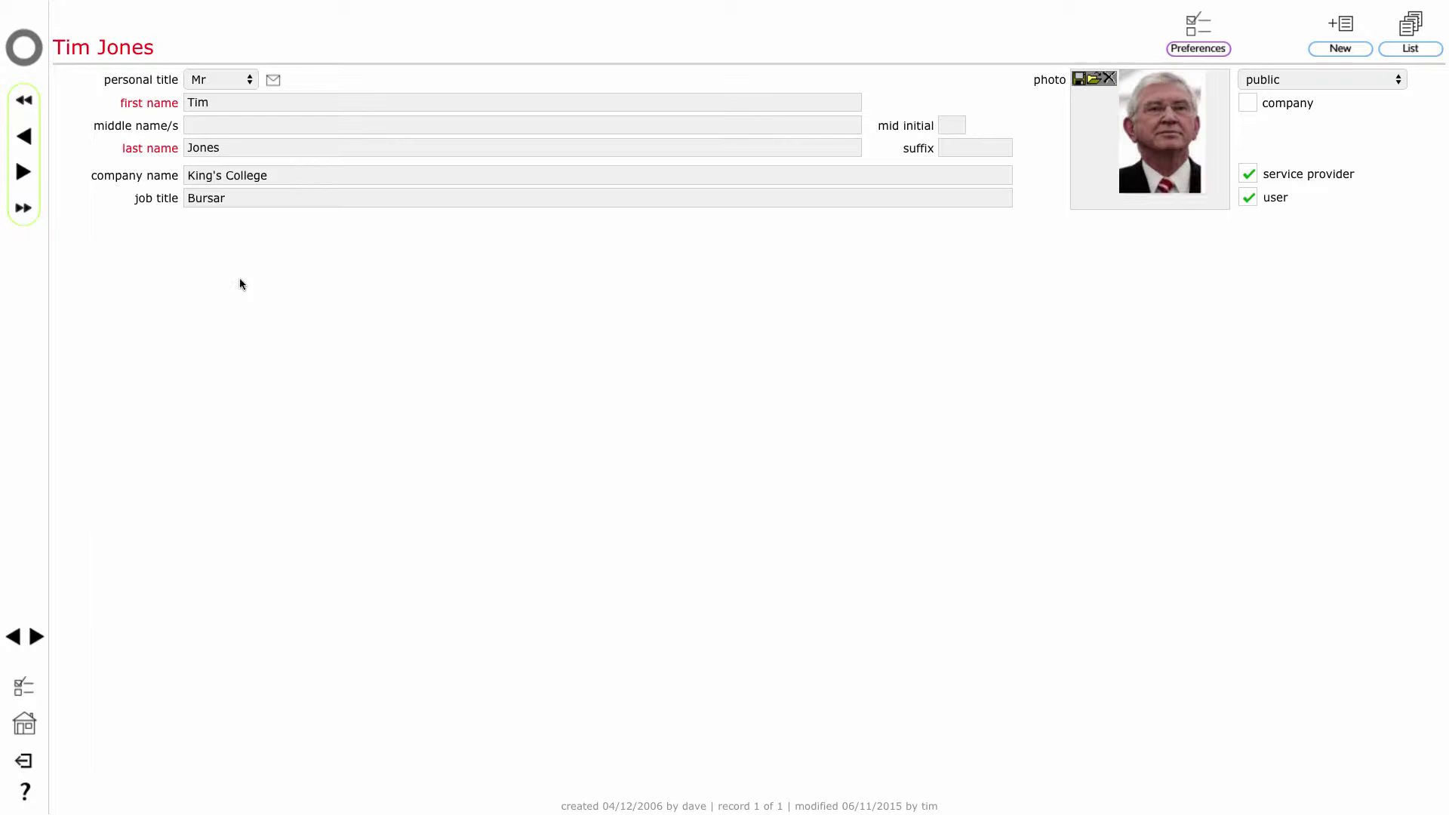
{"action": "left_click", "coordinate": [367, 225]}
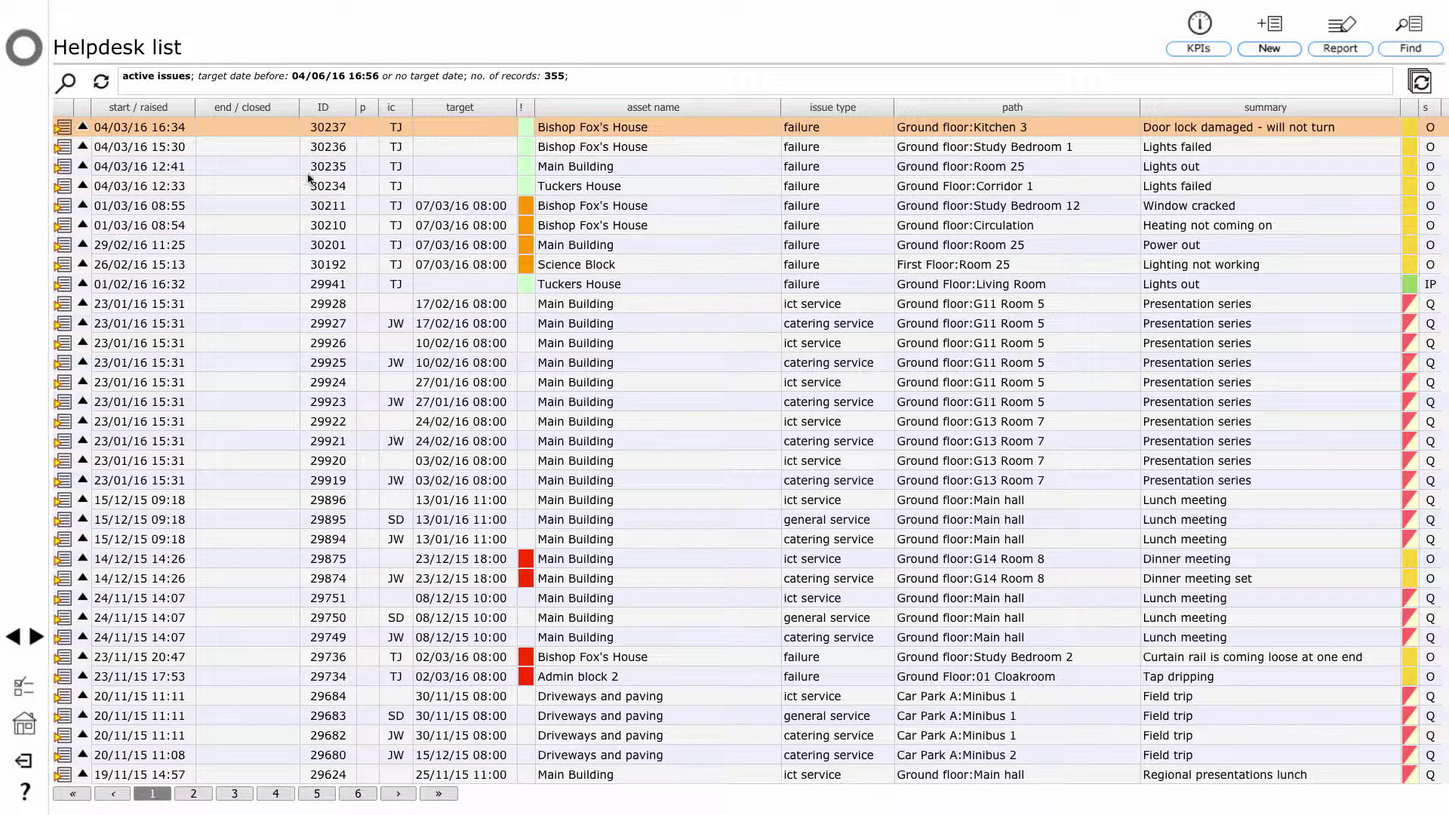
{"action": "left_click", "coordinate": [27, 52]}
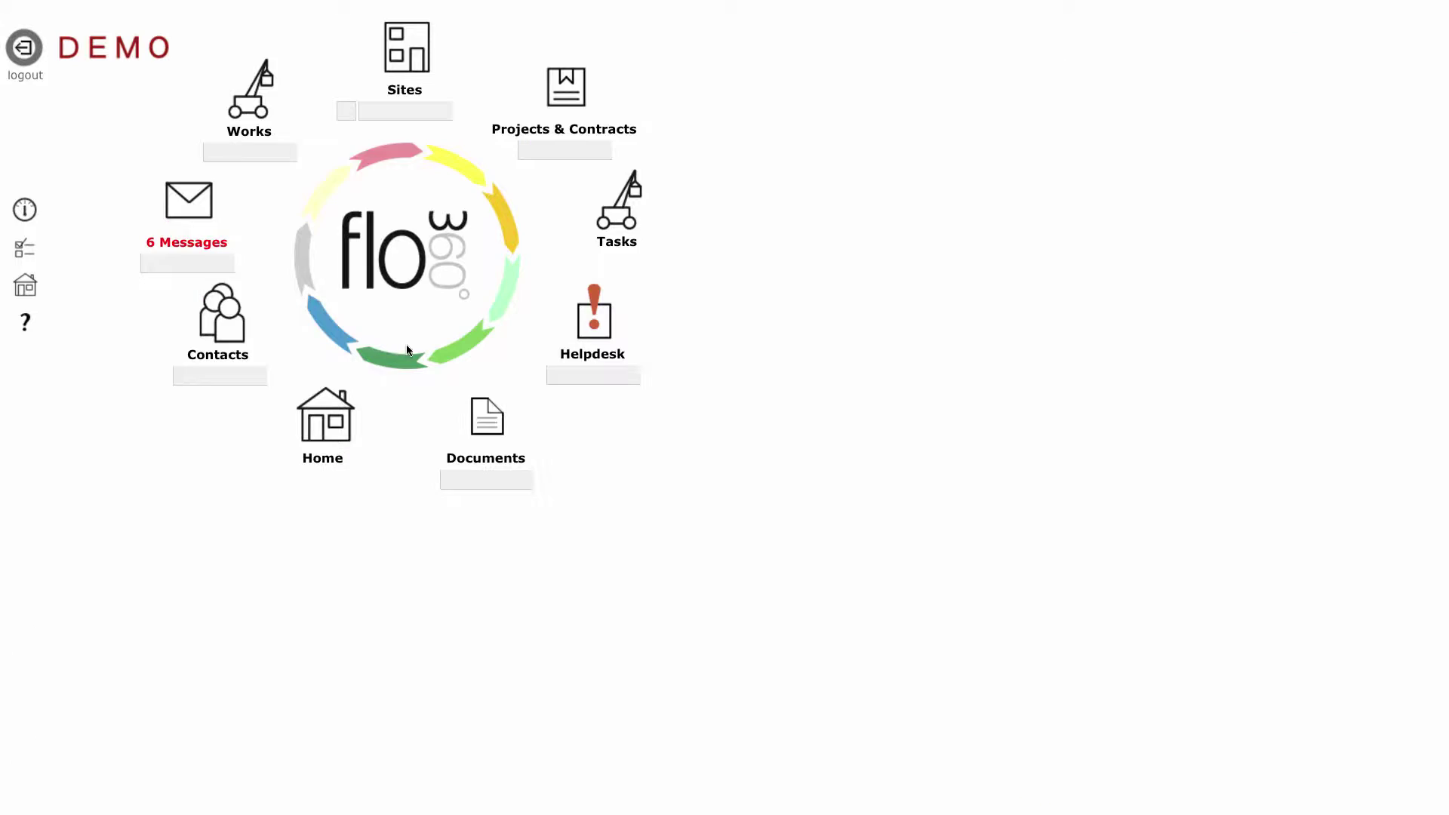
Open the King's College site record from the Sites list and view its tasks.
{"action": "left_click", "coordinate": [407, 52]}
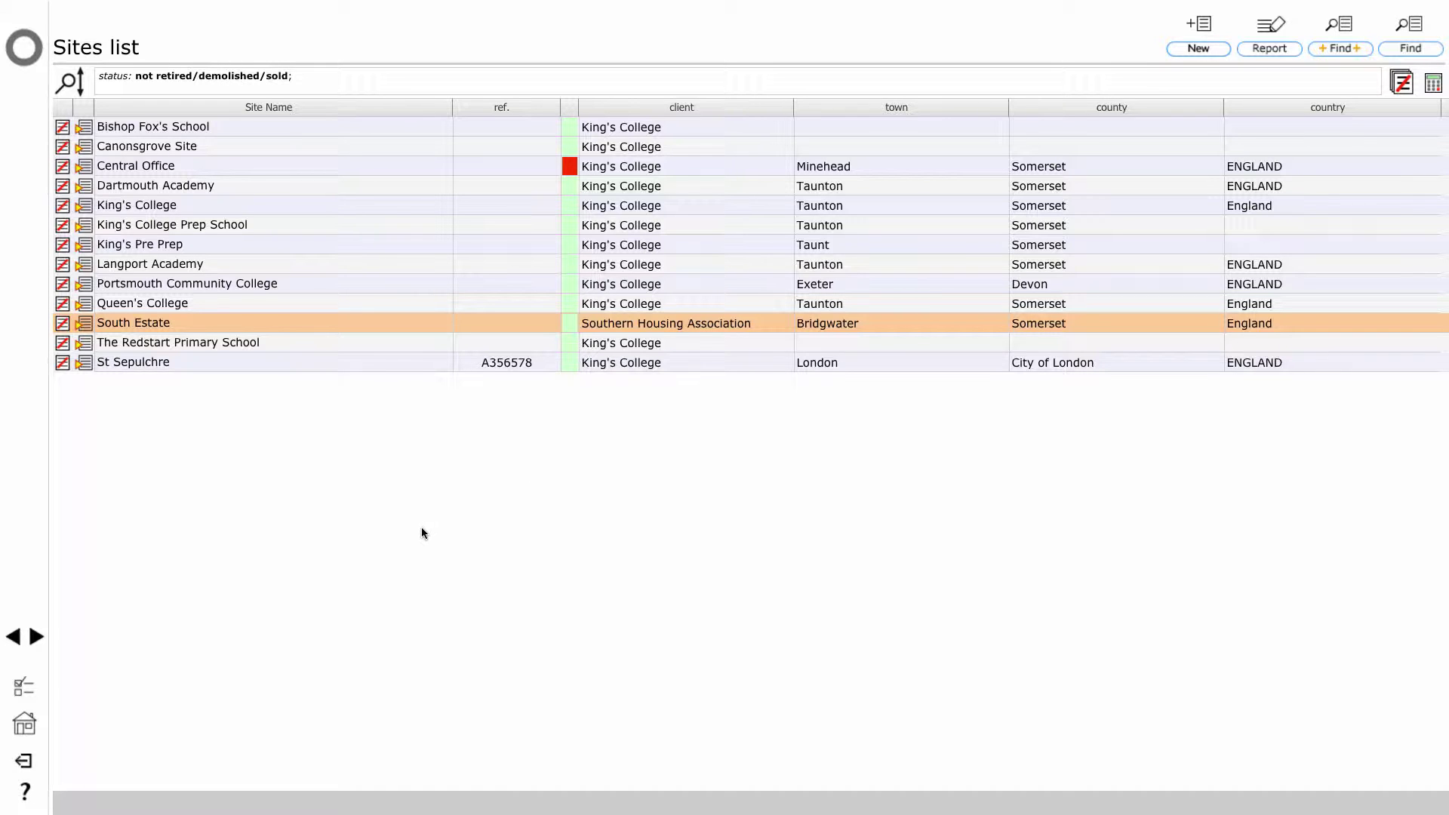
{"action": "left_click", "coordinate": [83, 213]}
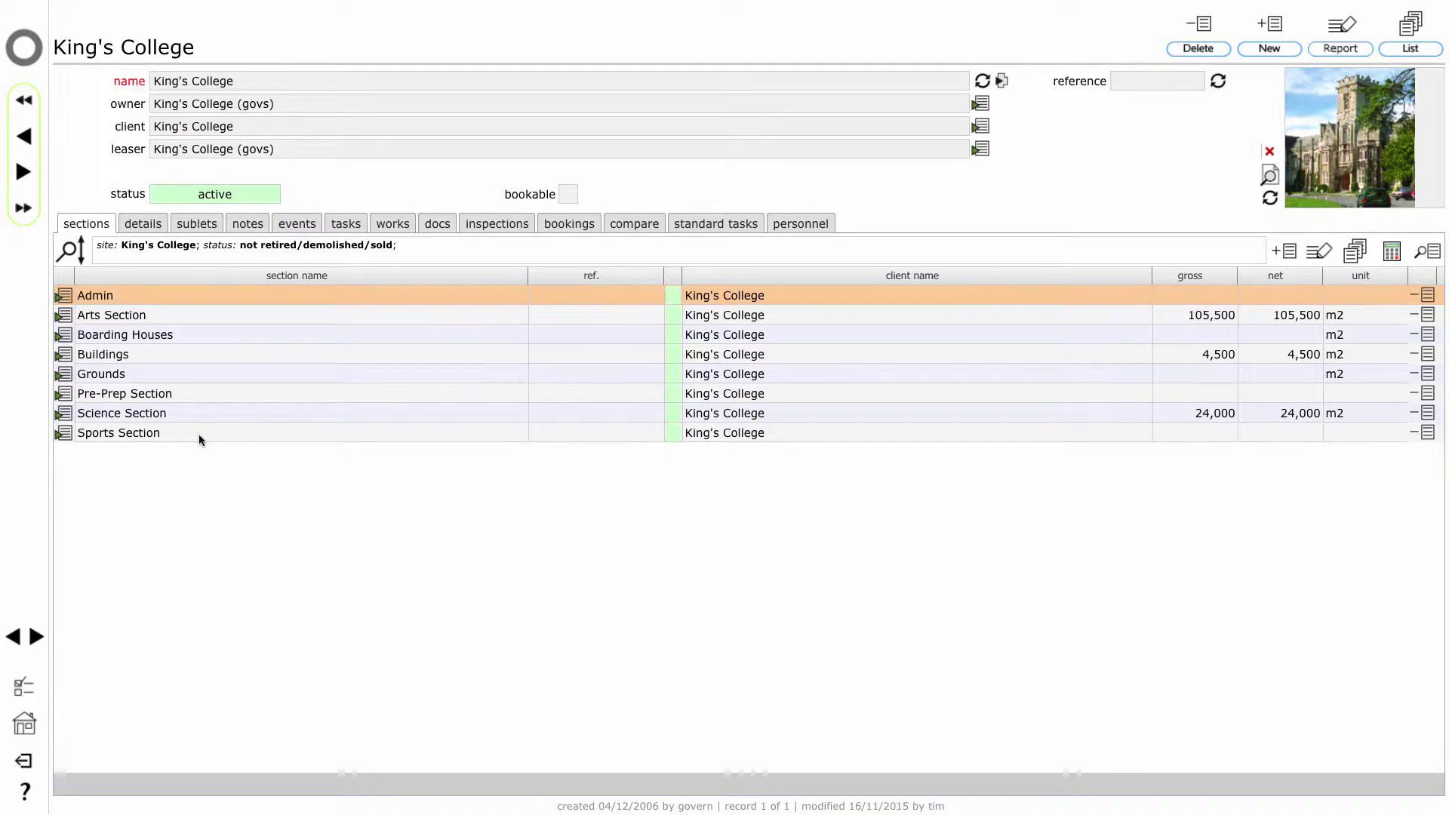
{"action": "left_click", "coordinate": [345, 227]}
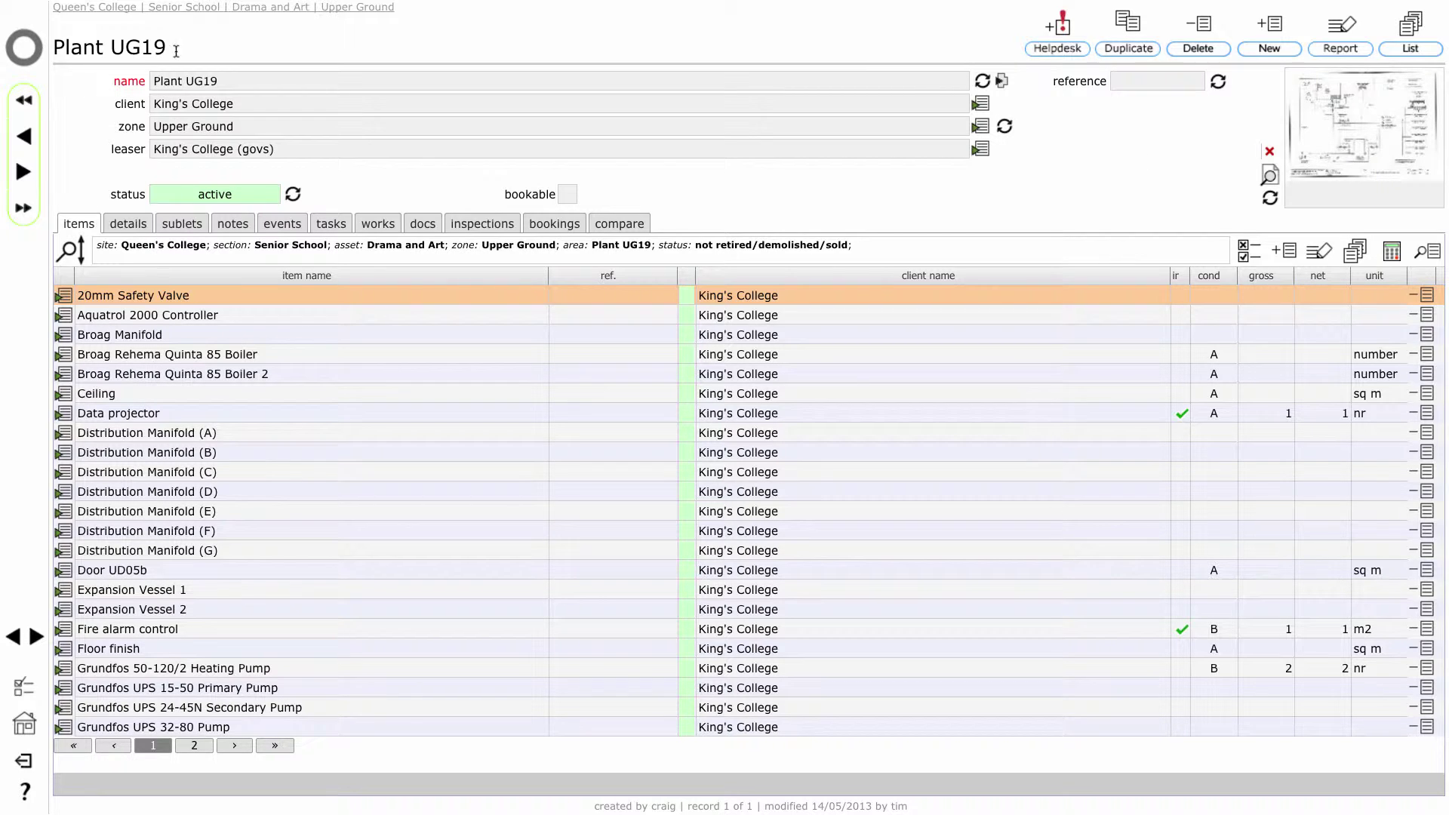
Open the report selector for the Plant UG19 area and examine the available report types and direct print page sizes.
{"action": "left_click", "coordinate": [1338, 49]}
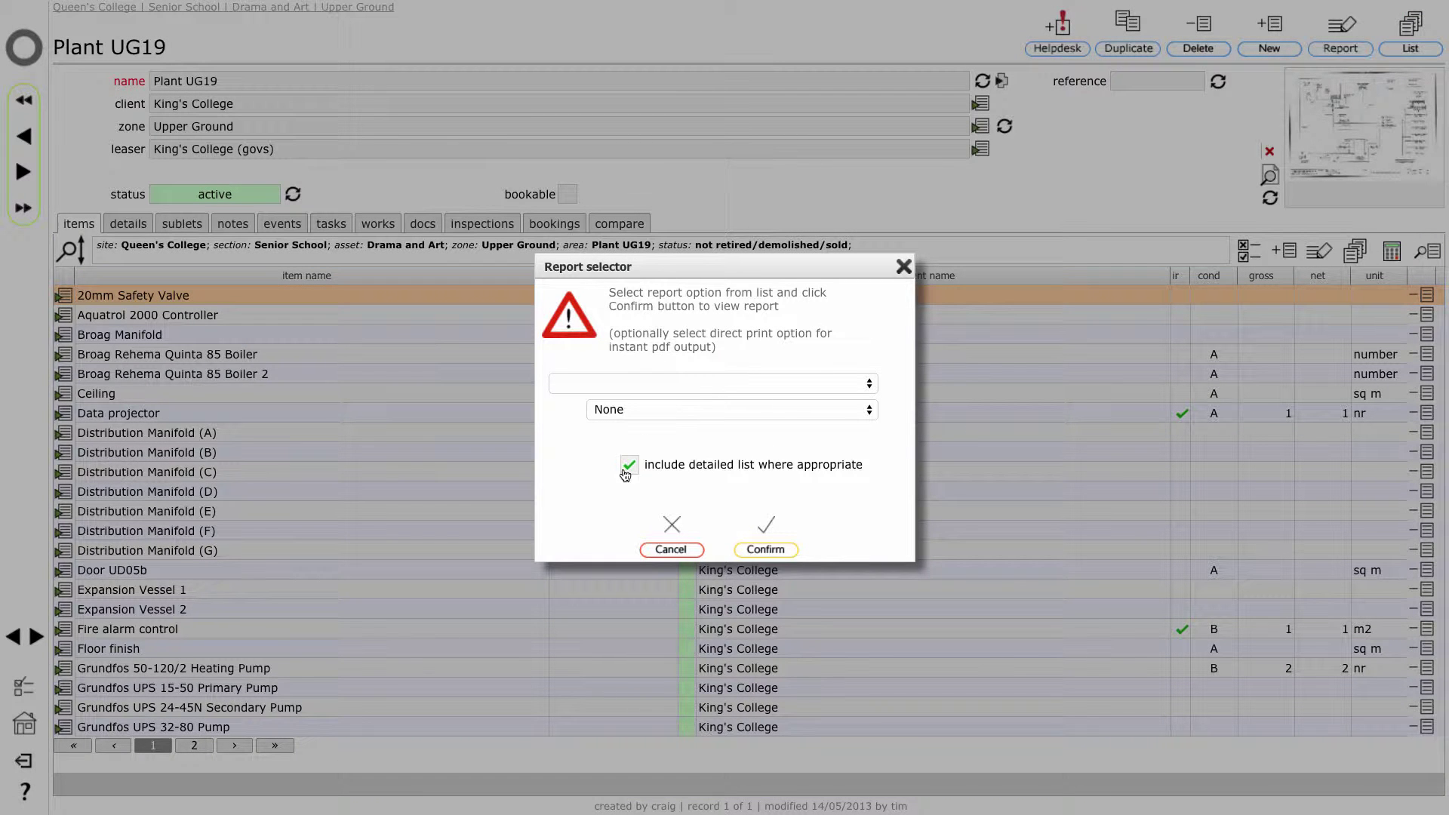
{"action": "left_click", "coordinate": [853, 384]}
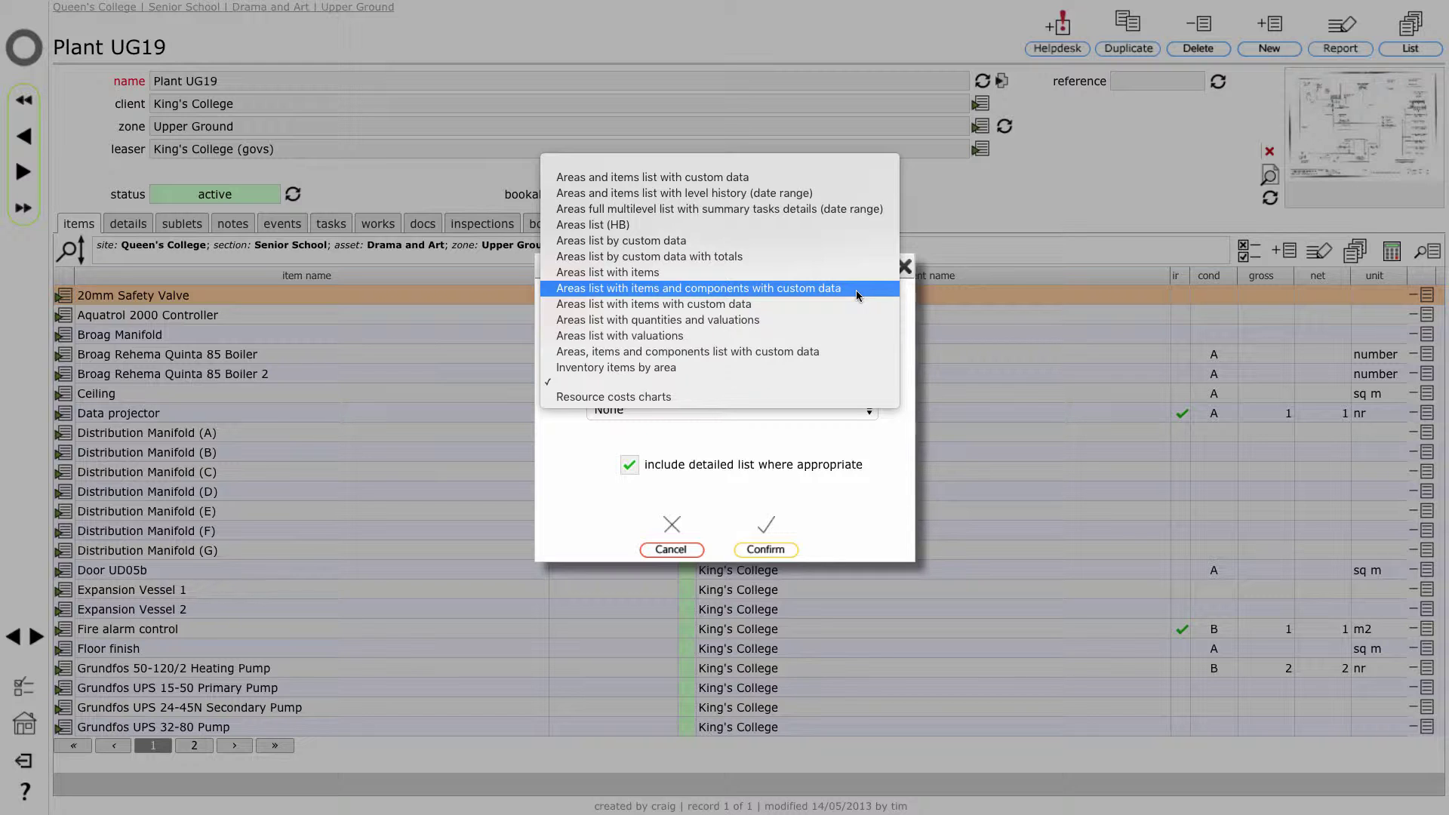
{"action": "left_click", "coordinate": [922, 206]}
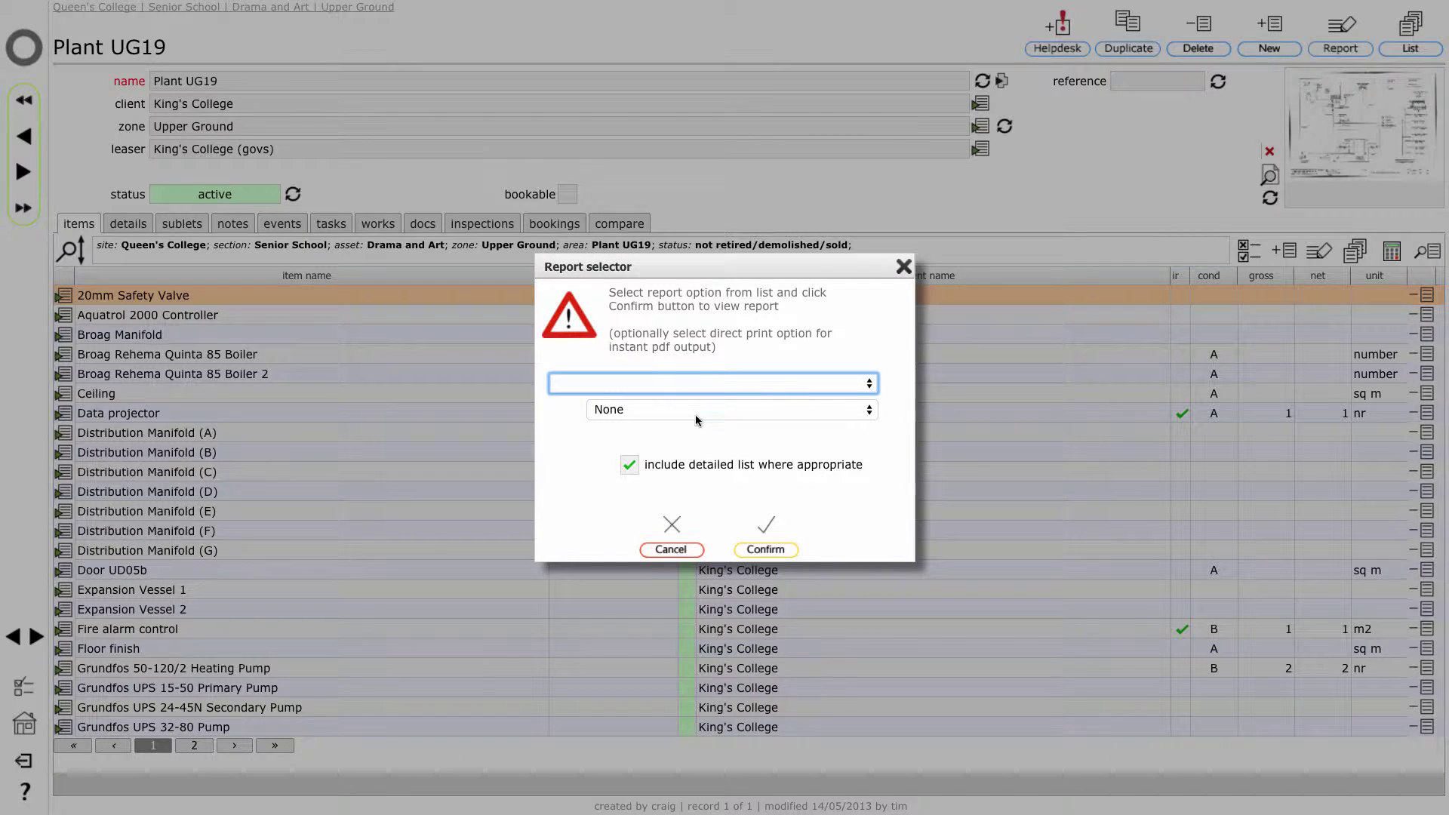
{"action": "left_click", "coordinate": [733, 409]}
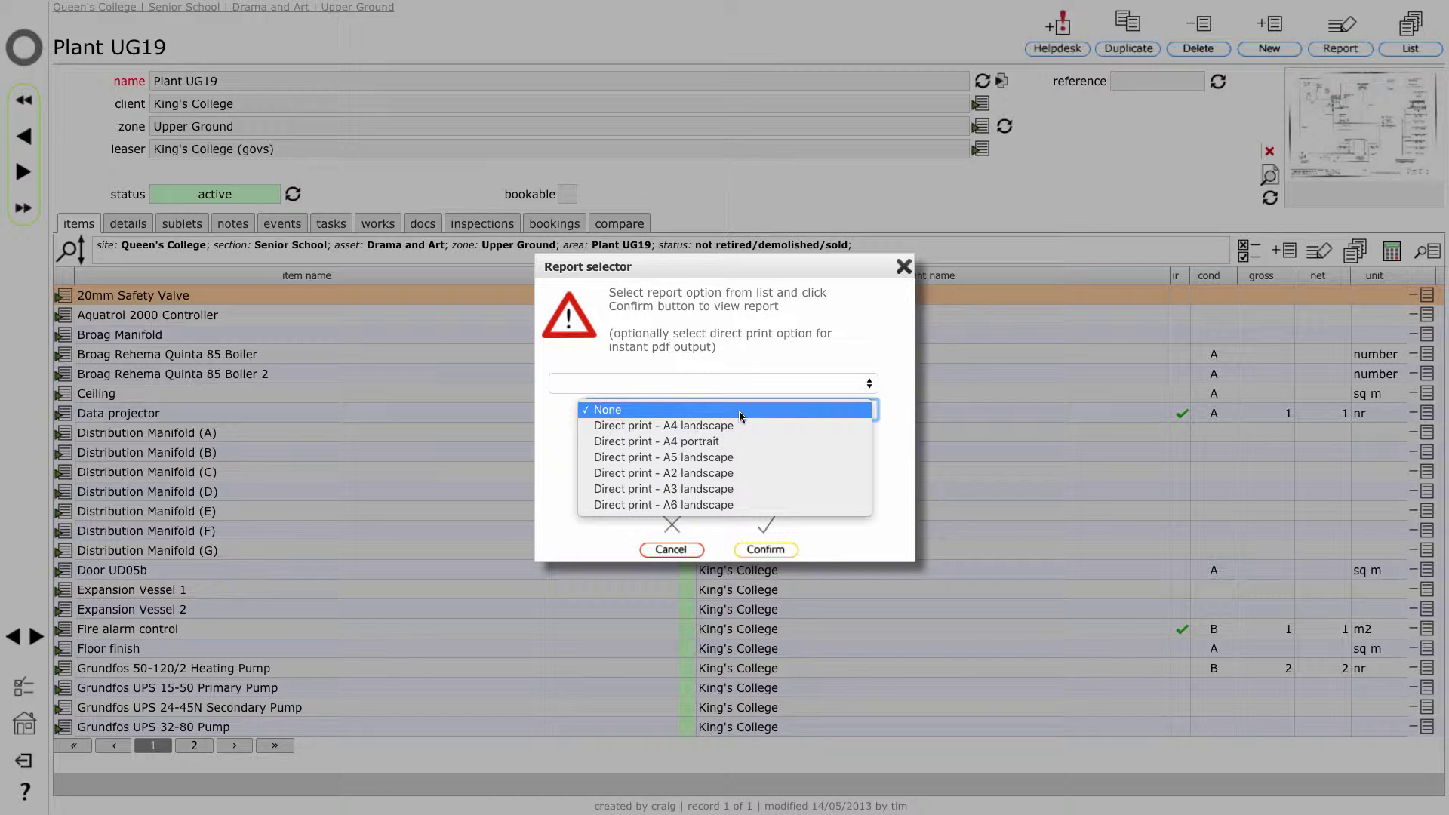
{"action": "left_click", "coordinate": [835, 358]}
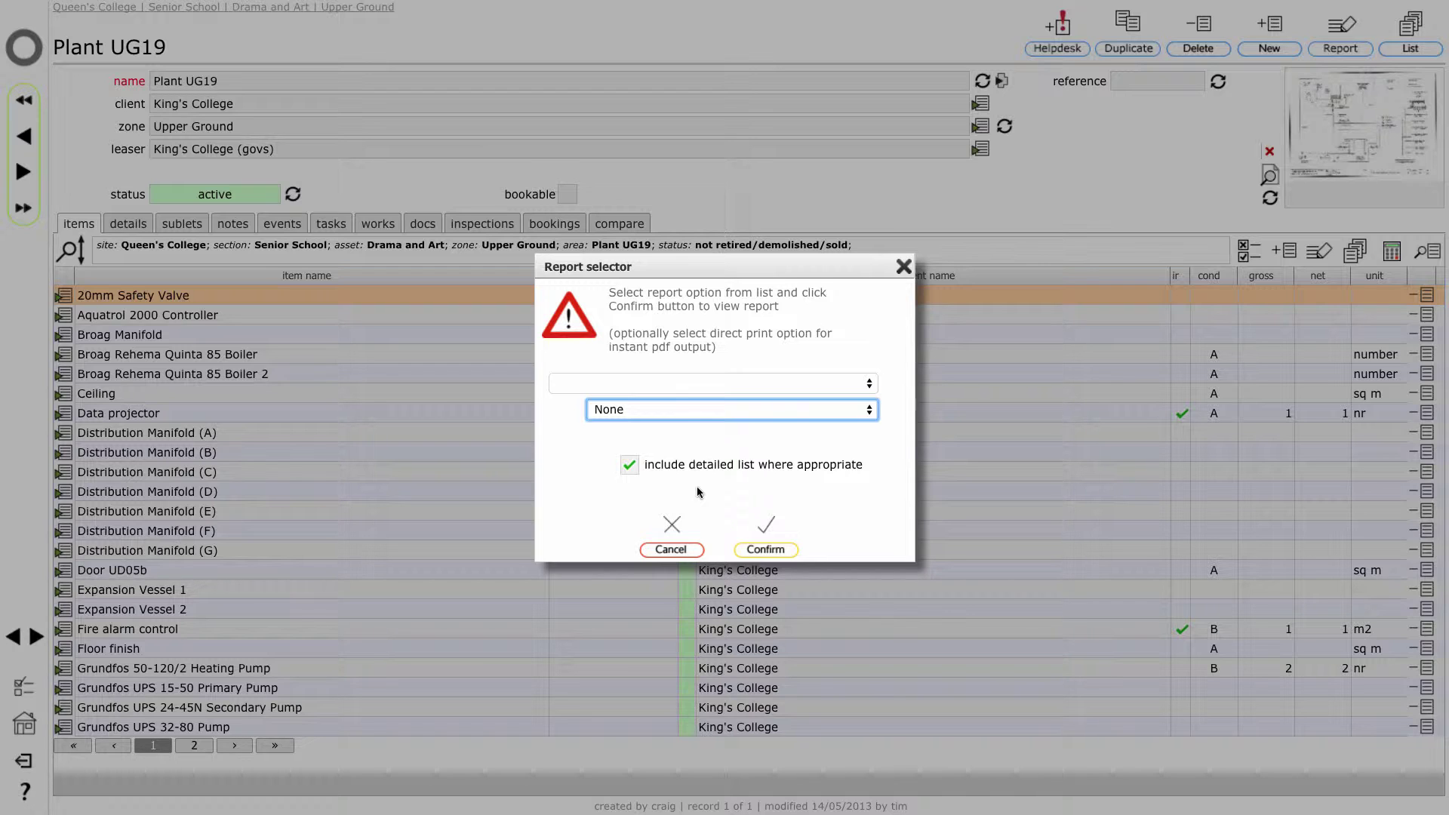
{"action": "left_click", "coordinate": [810, 443]}
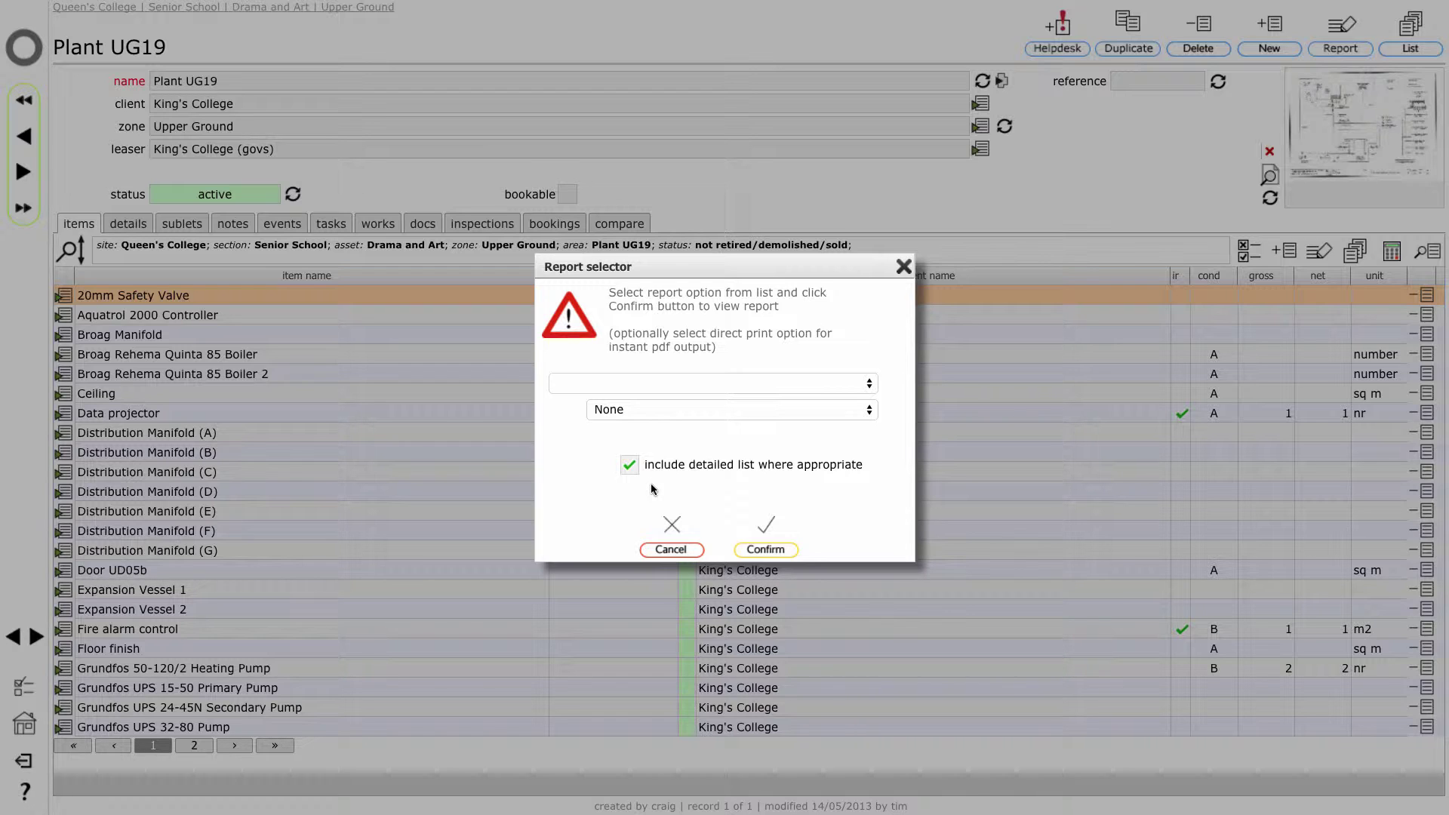
Choose the "Areas and items list with level history (date range)" report, set its range to the past 5 years and check the available time units.
{"action": "left_click", "coordinate": [777, 383]}
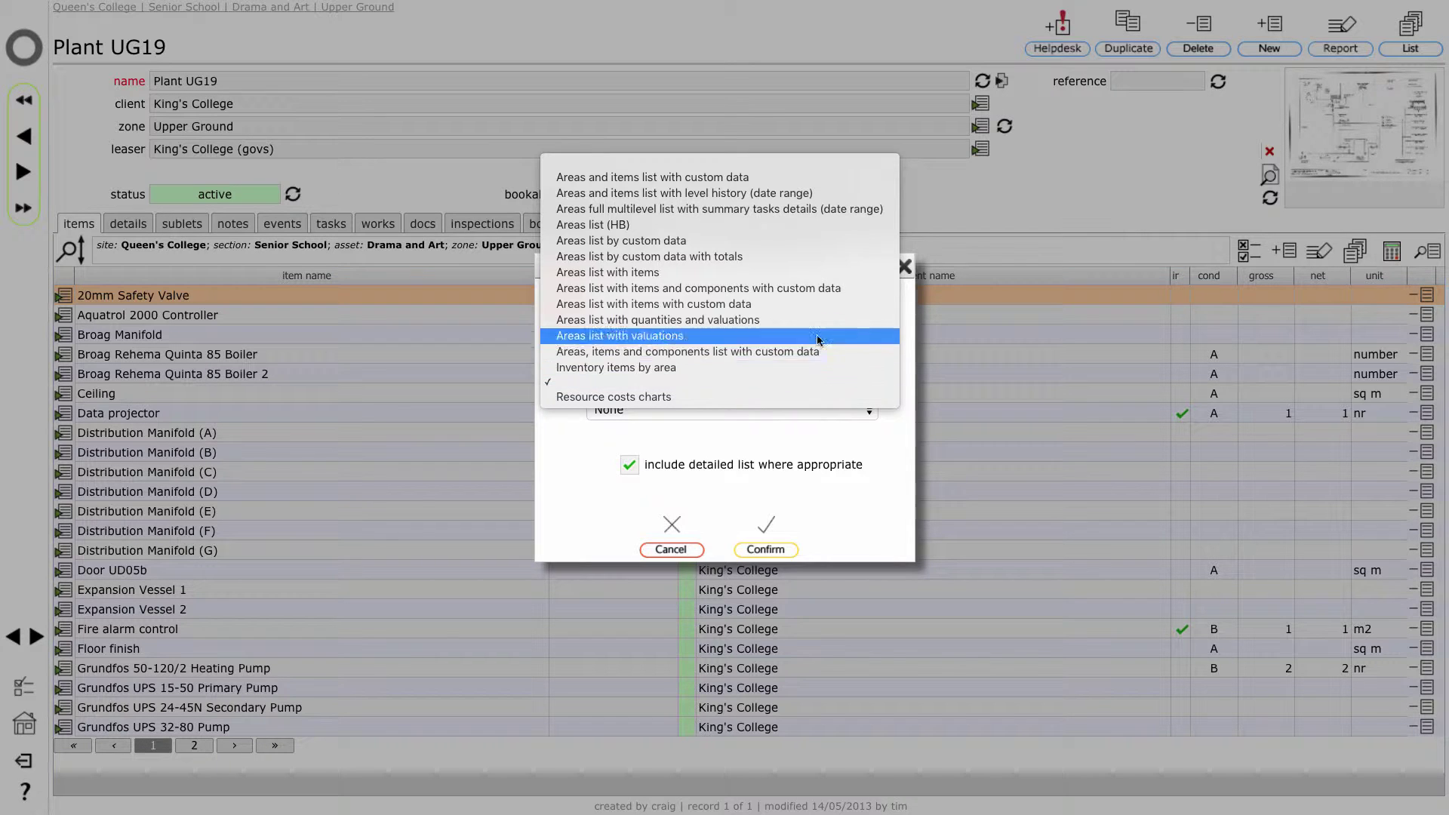
{"action": "left_click", "coordinate": [846, 195]}
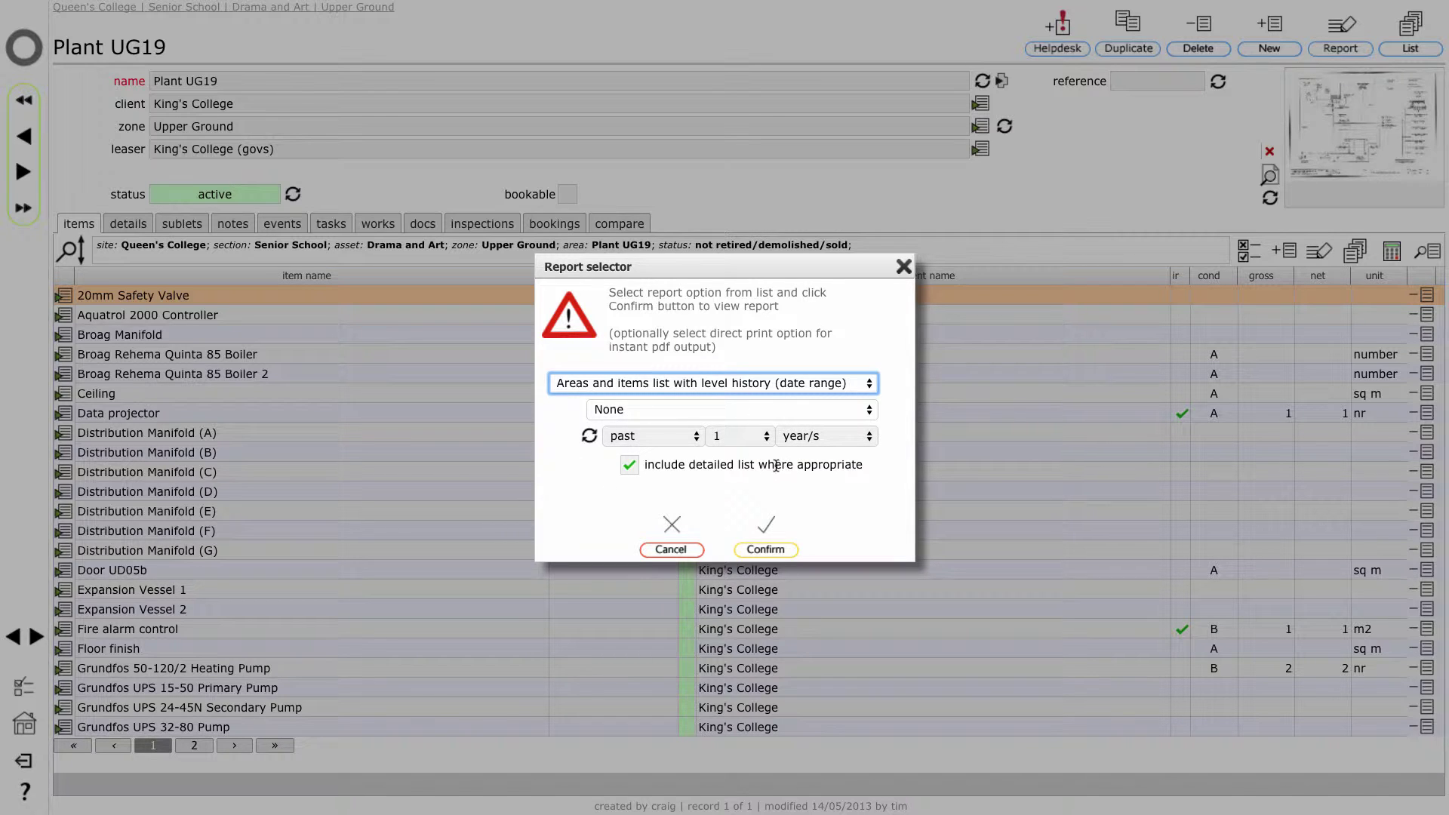
{"action": "left_click", "coordinate": [731, 440]}
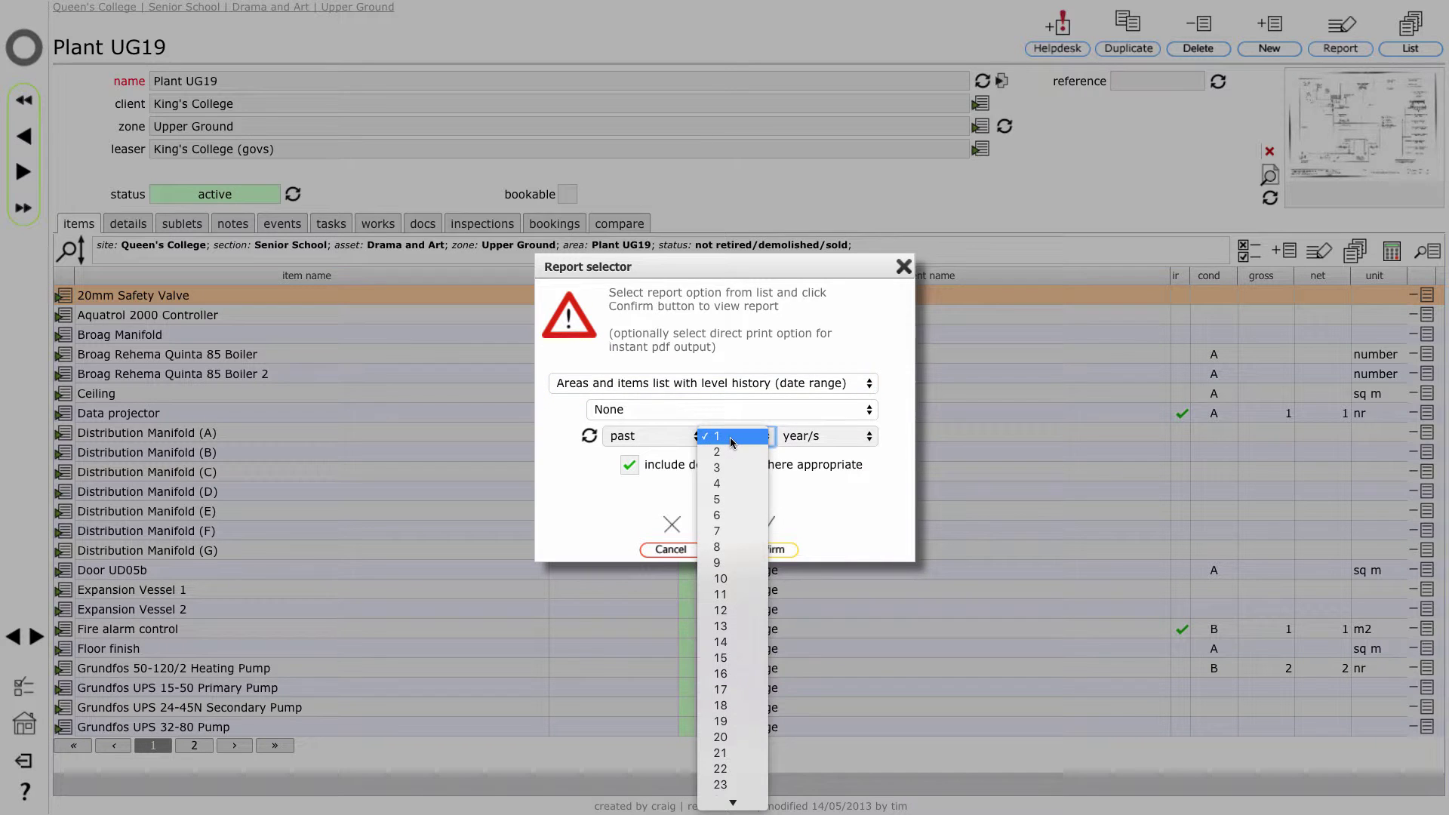
{"action": "left_click", "coordinate": [747, 500]}
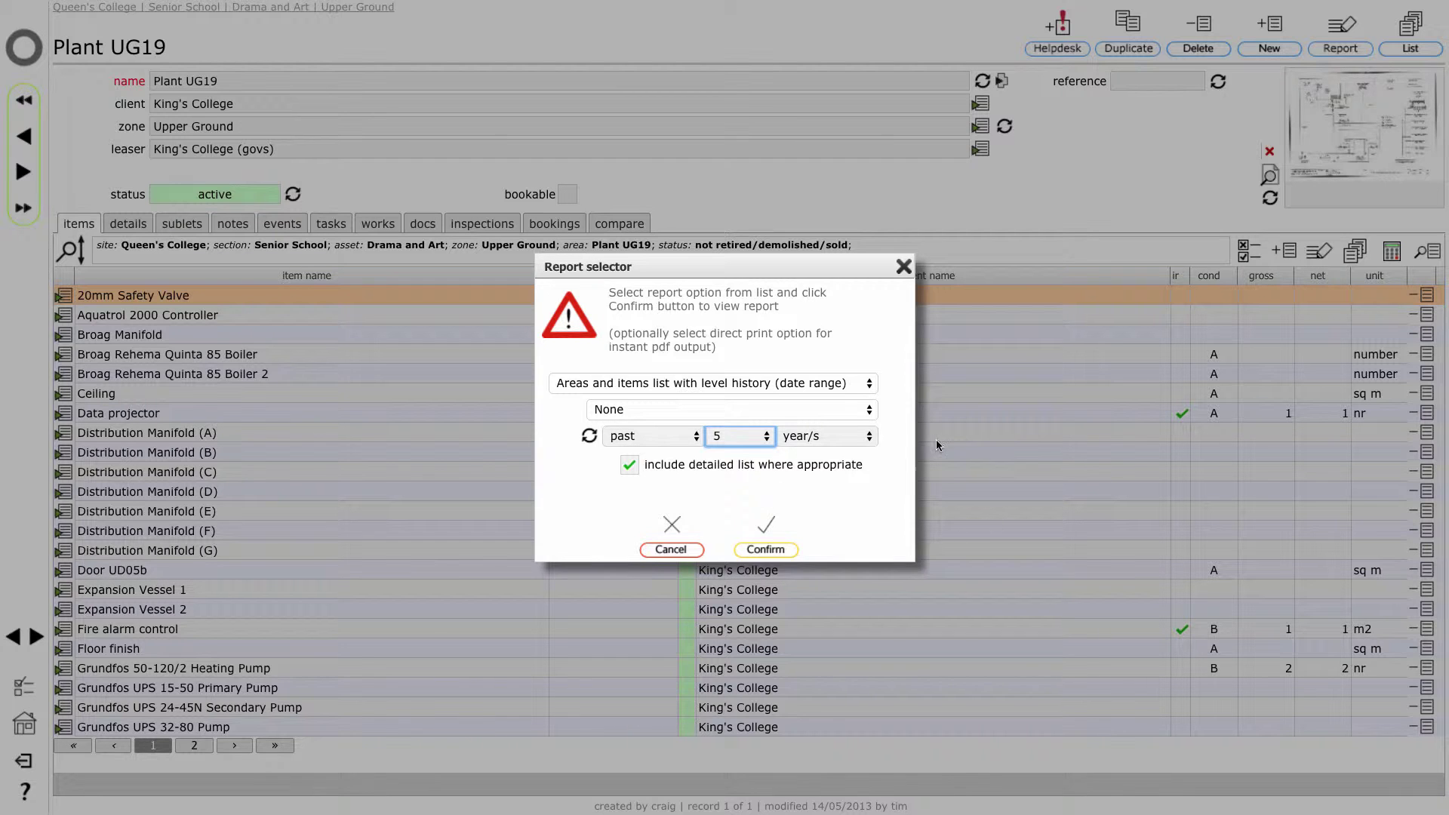
{"action": "left_click", "coordinate": [841, 437]}
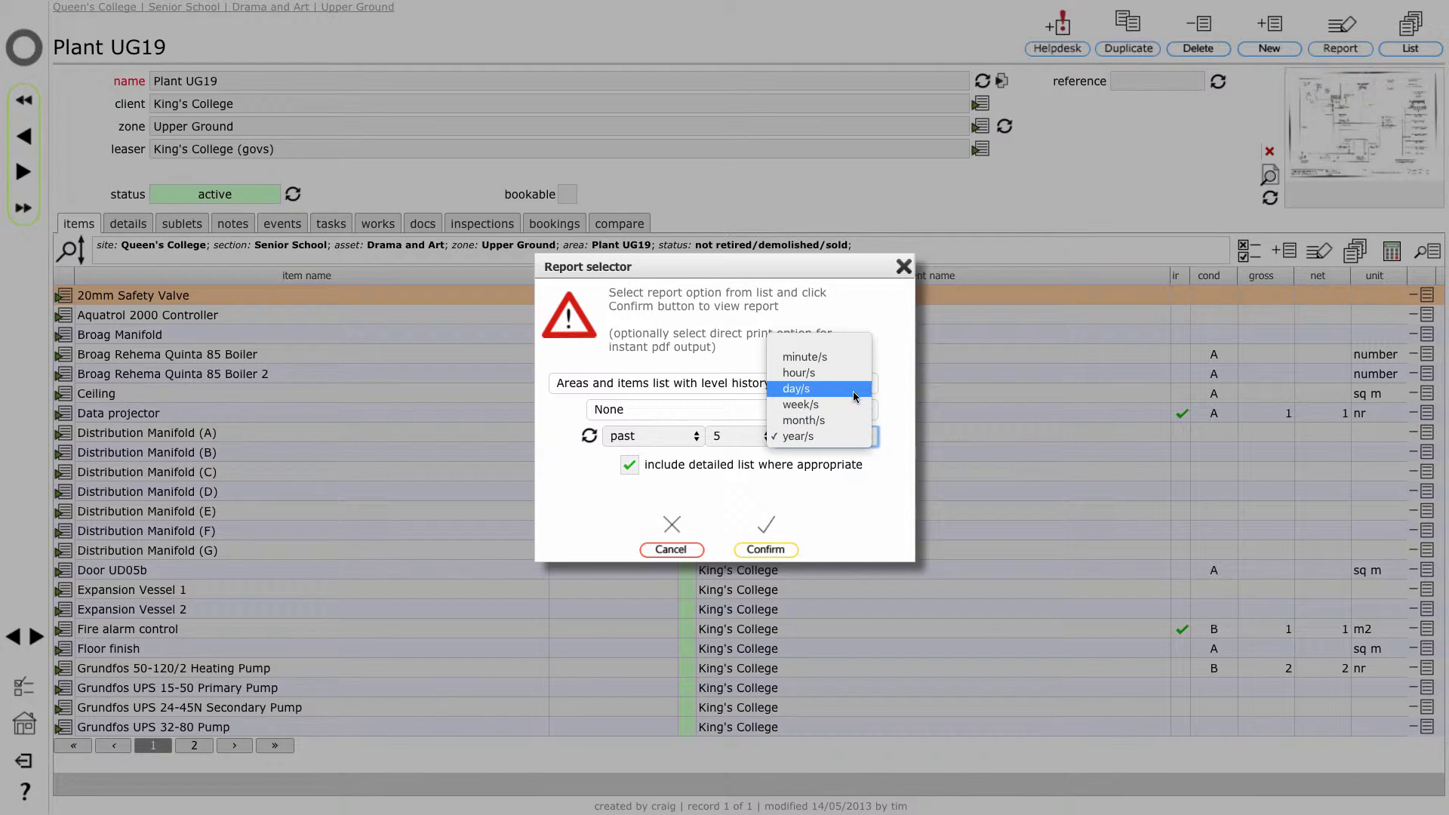
{"action": "left_click", "coordinate": [839, 502]}
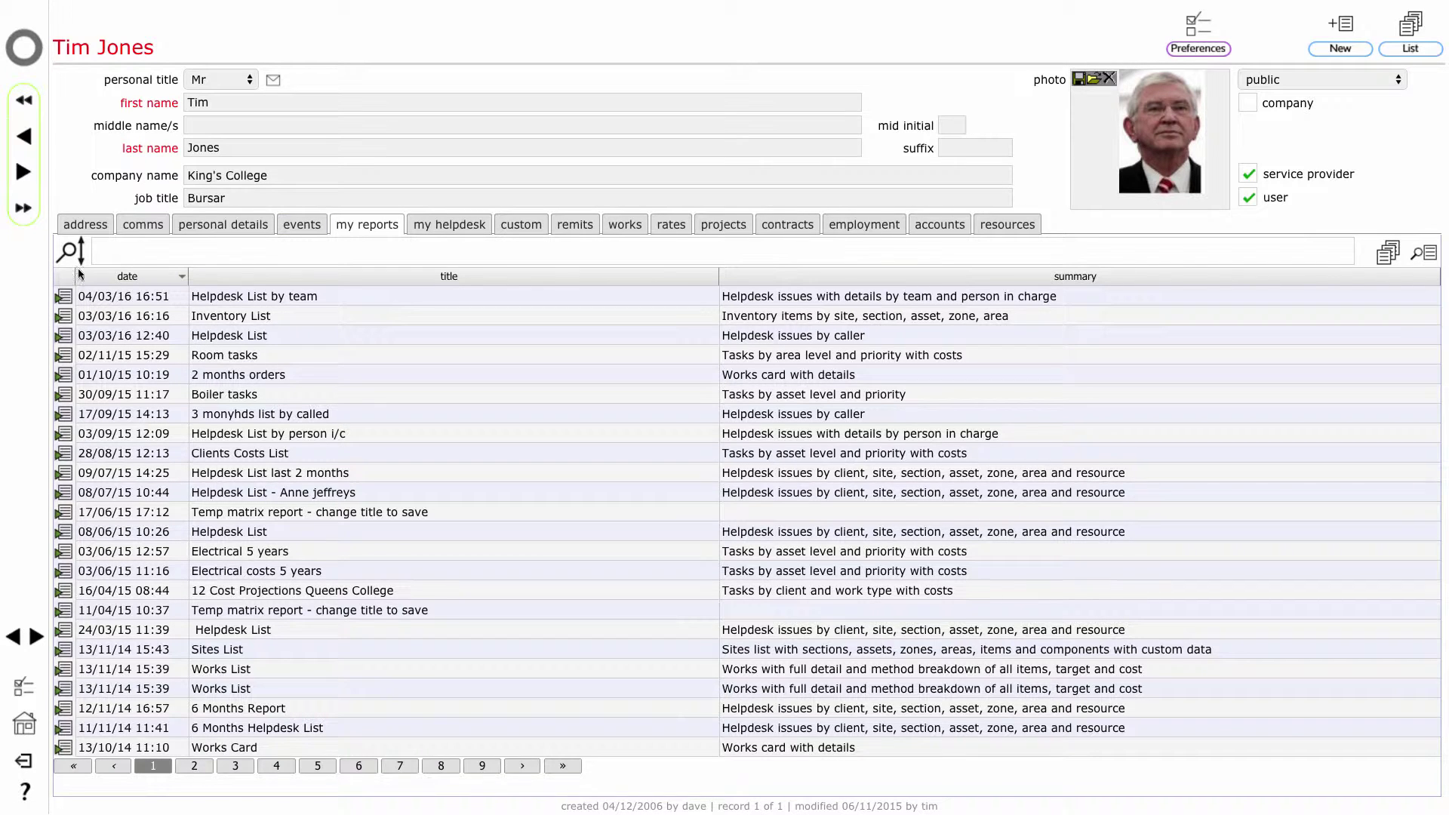
Open the saved "Helpdesk List by team" report of 04/03/16 16:51 and set its export file format to excel.
{"action": "left_click", "coordinate": [65, 299]}
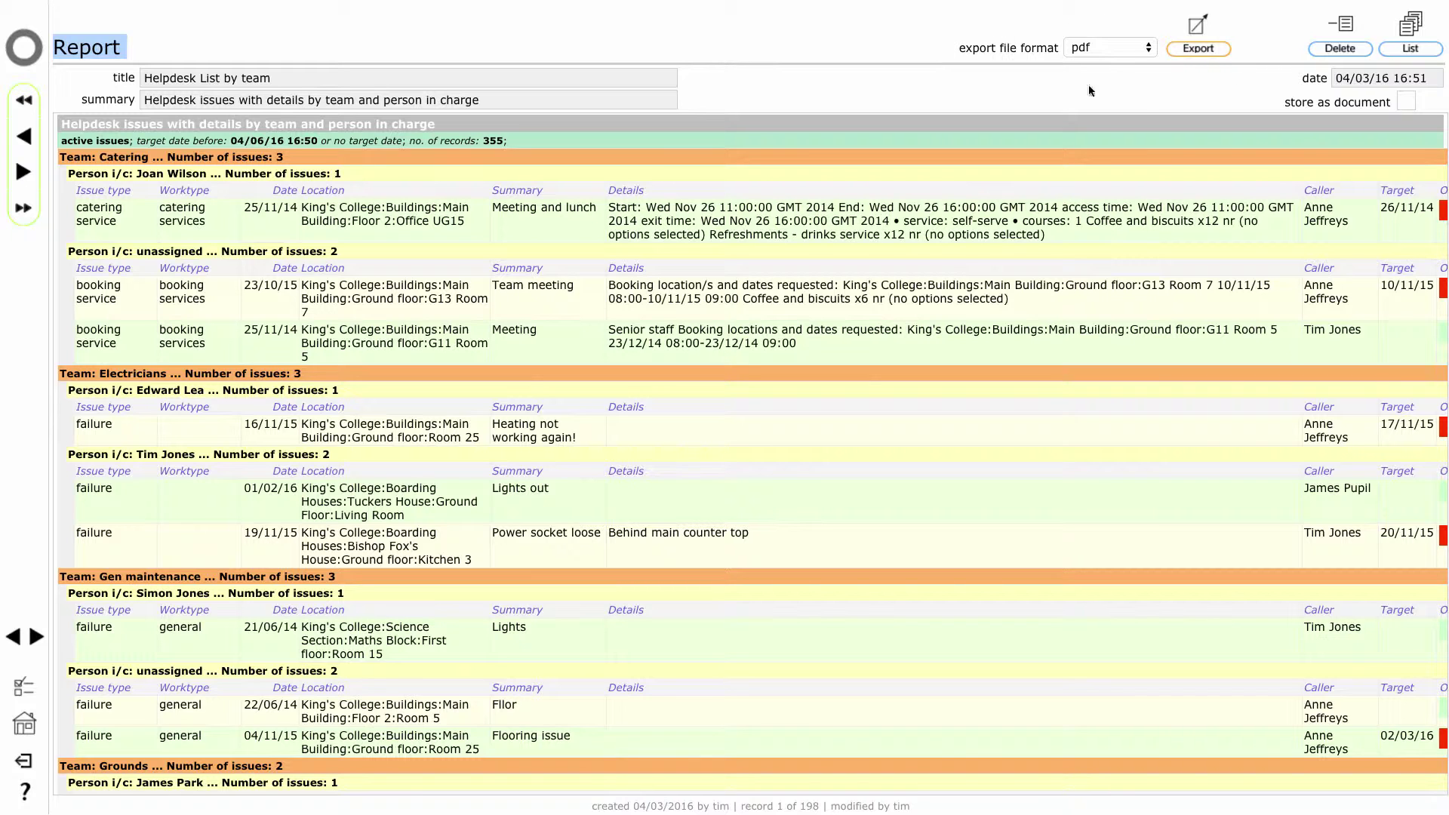
{"action": "left_click", "coordinate": [1114, 49]}
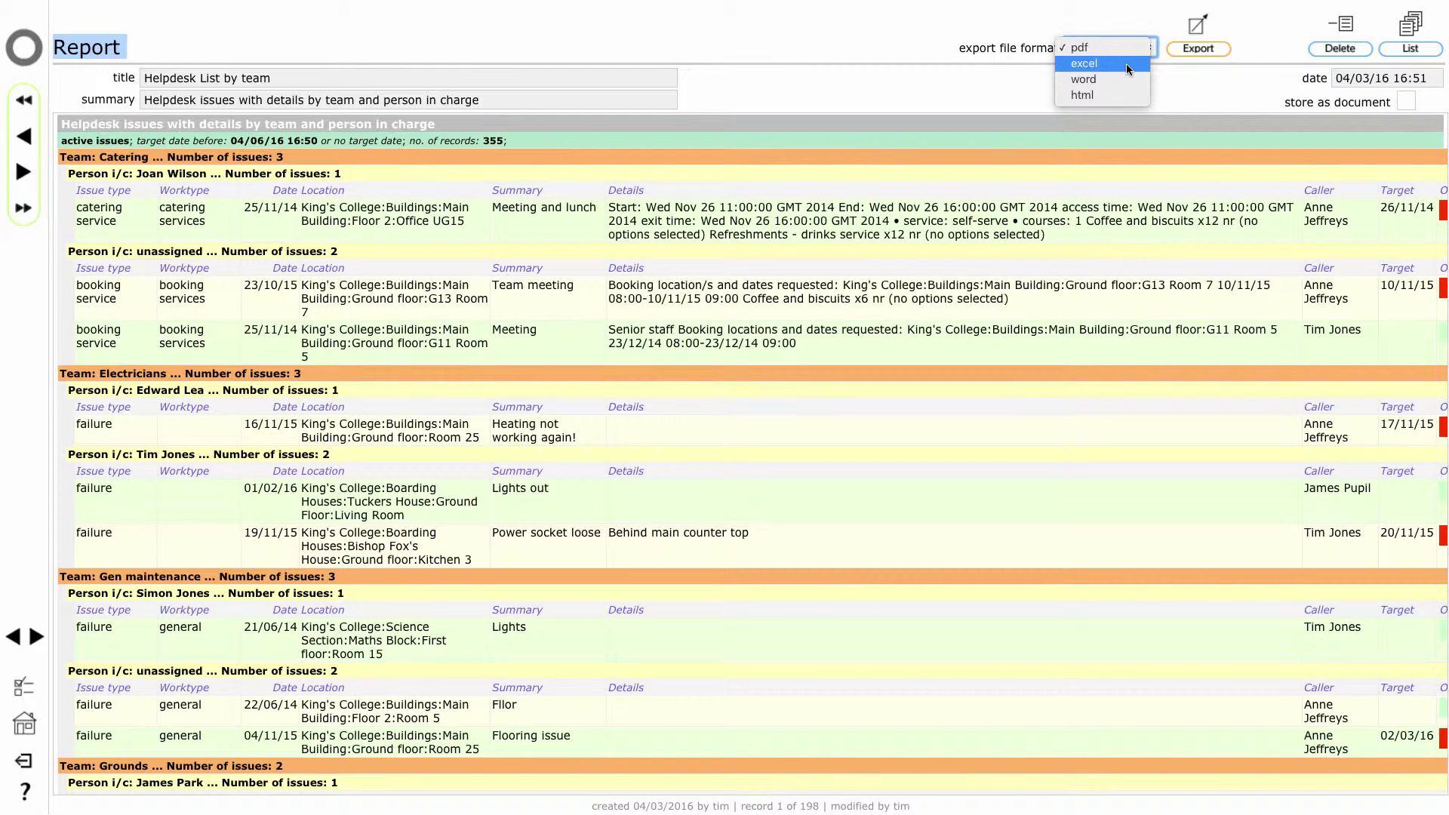
{"action": "left_click", "coordinate": [1126, 64]}
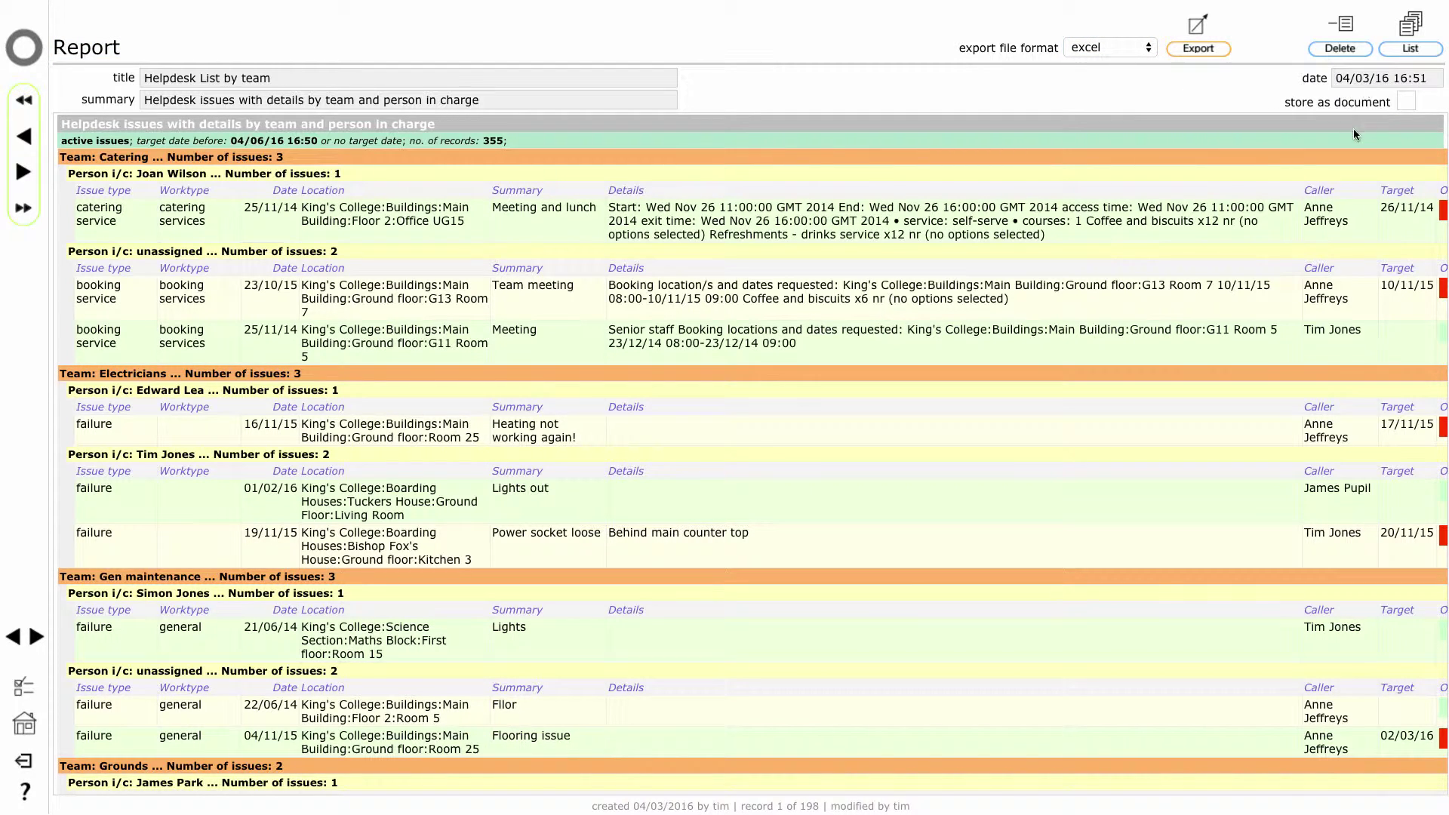
Store the report as a document with the A4 landscape page size and view the stored document's record before returning to the start screen.
{"action": "left_click", "coordinate": [1407, 102]}
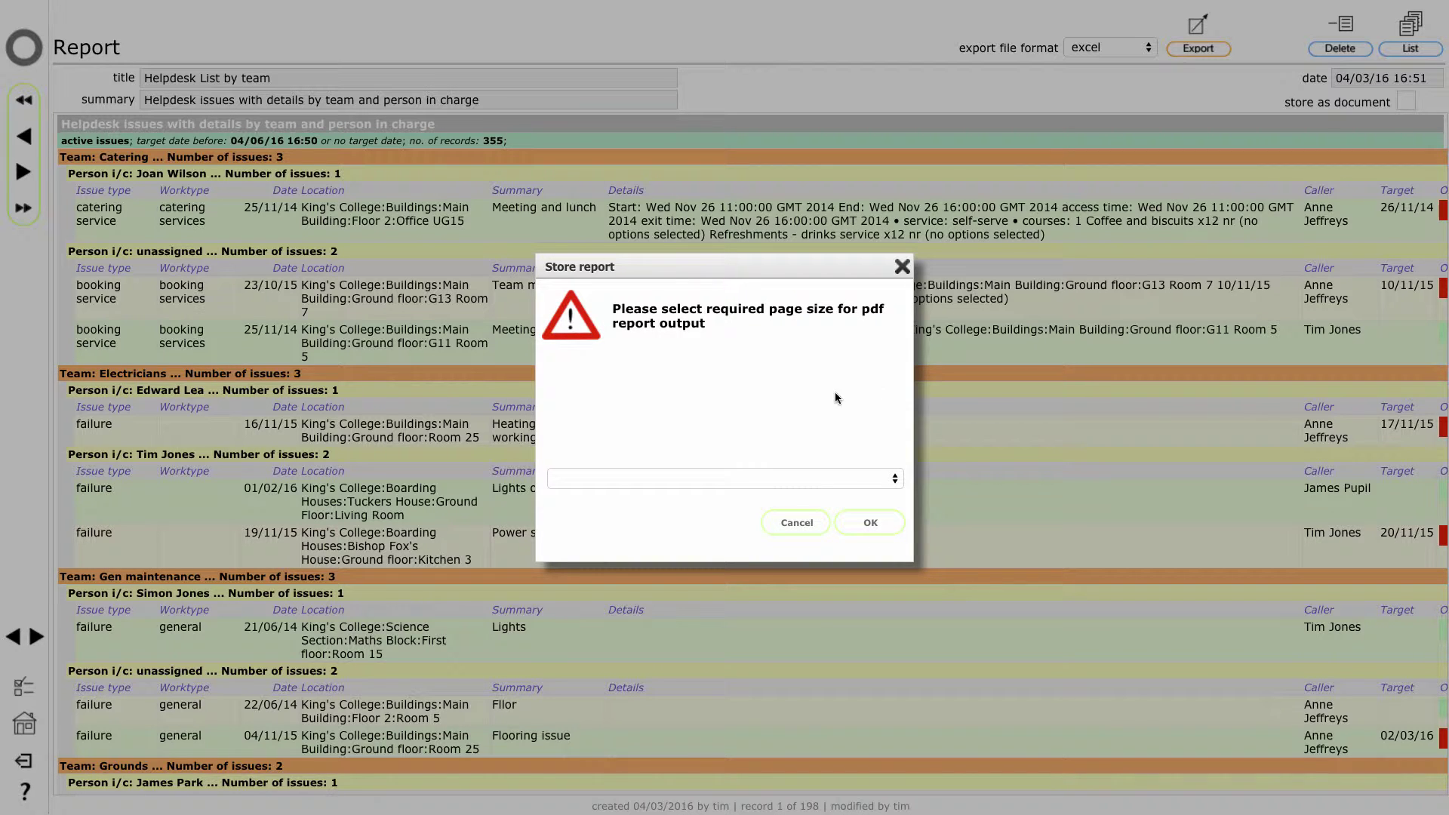
{"action": "left_click", "coordinate": [867, 483]}
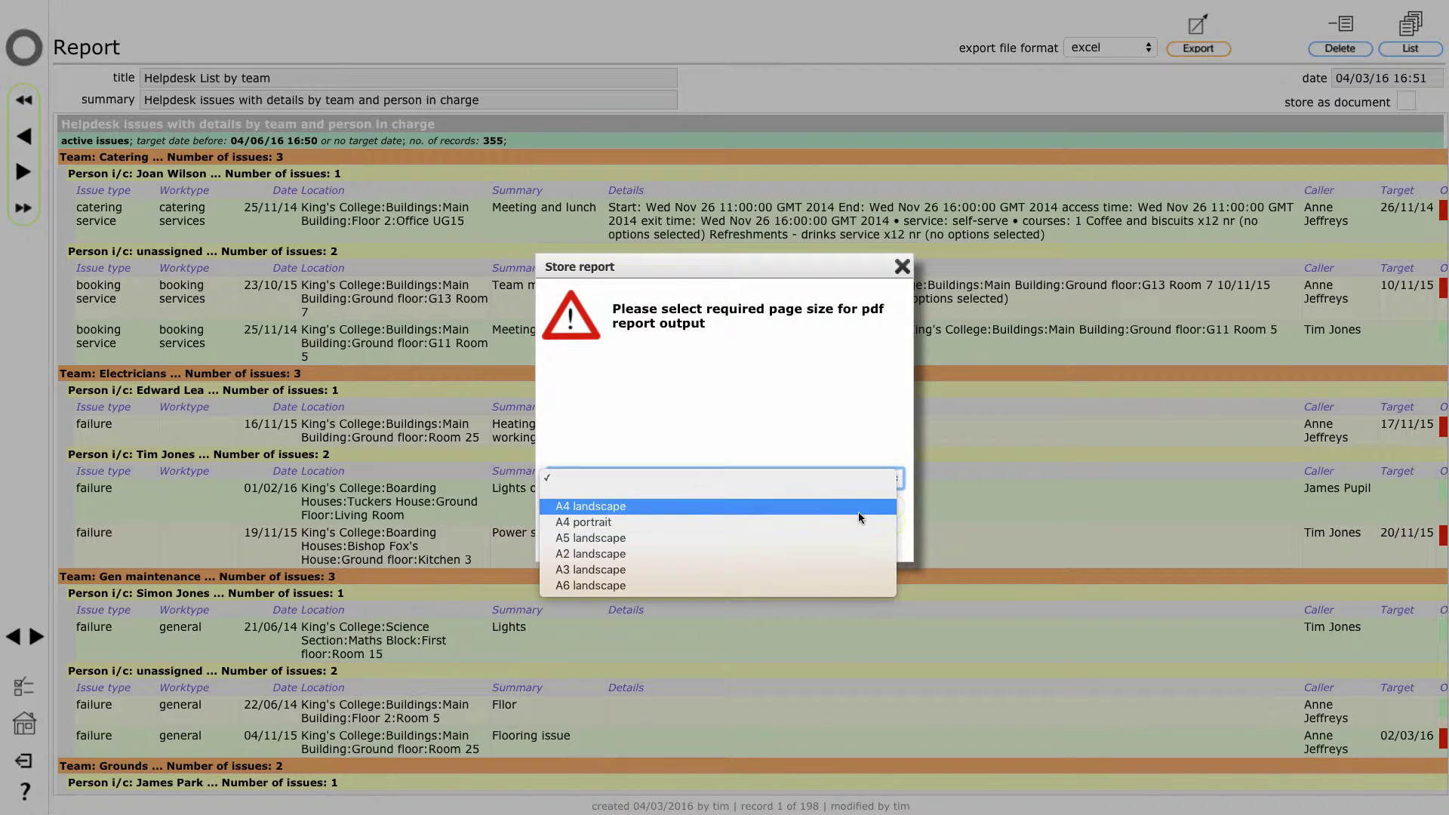
{"action": "left_click", "coordinate": [858, 510]}
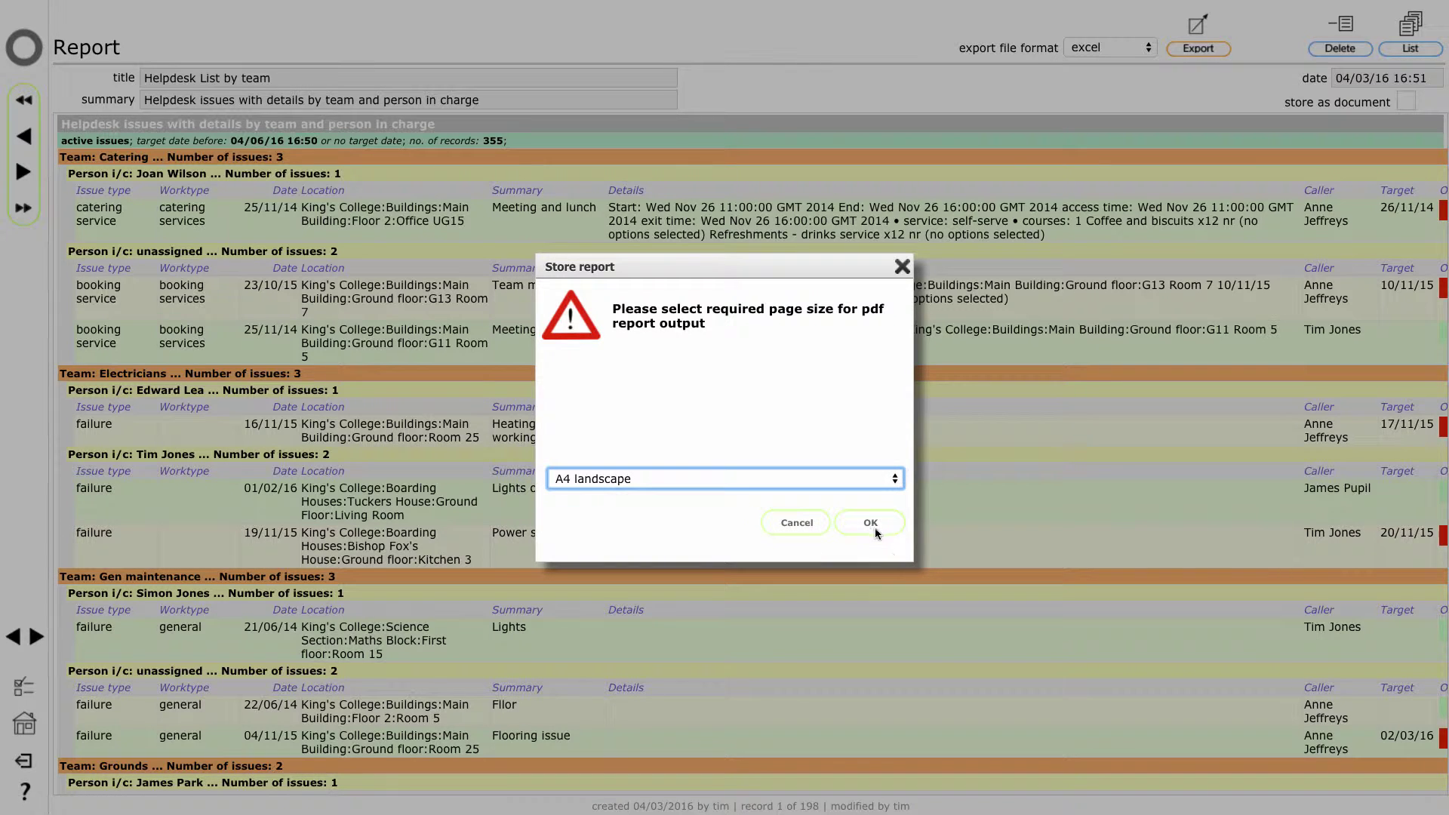
{"action": "left_click", "coordinate": [870, 523]}
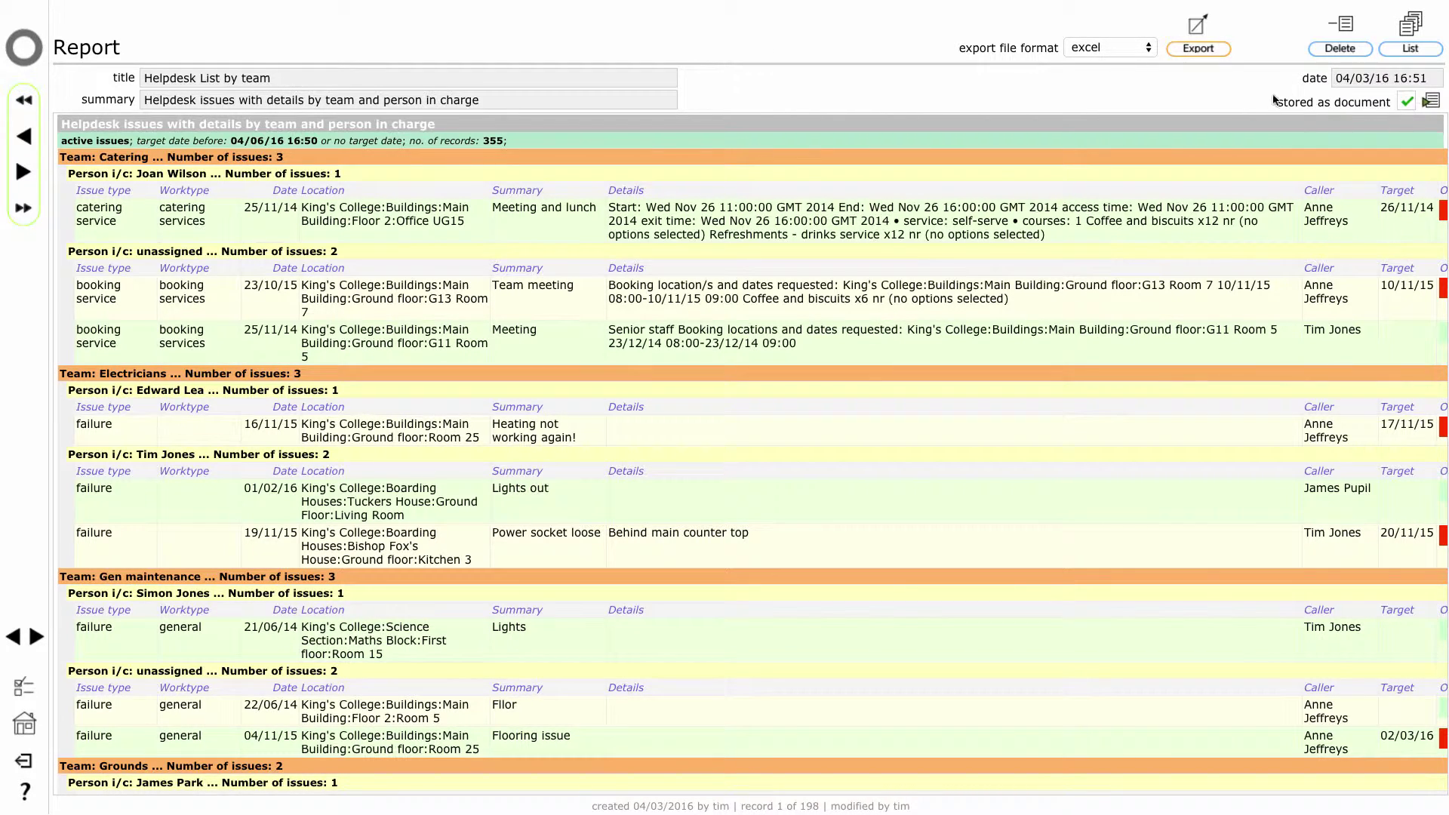
{"action": "left_click", "coordinate": [1430, 102]}
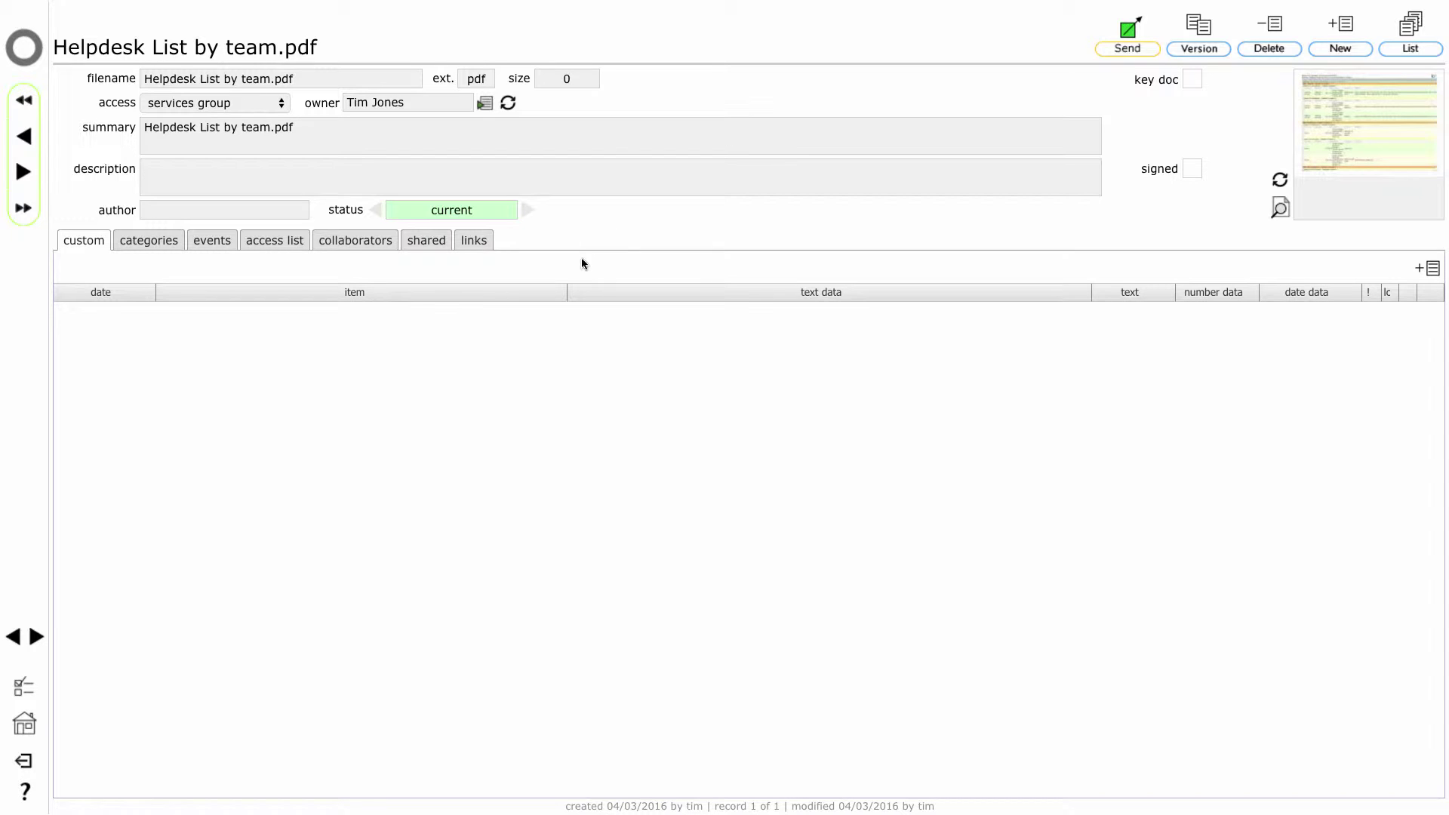
{"action": "left_click", "coordinate": [30, 51]}
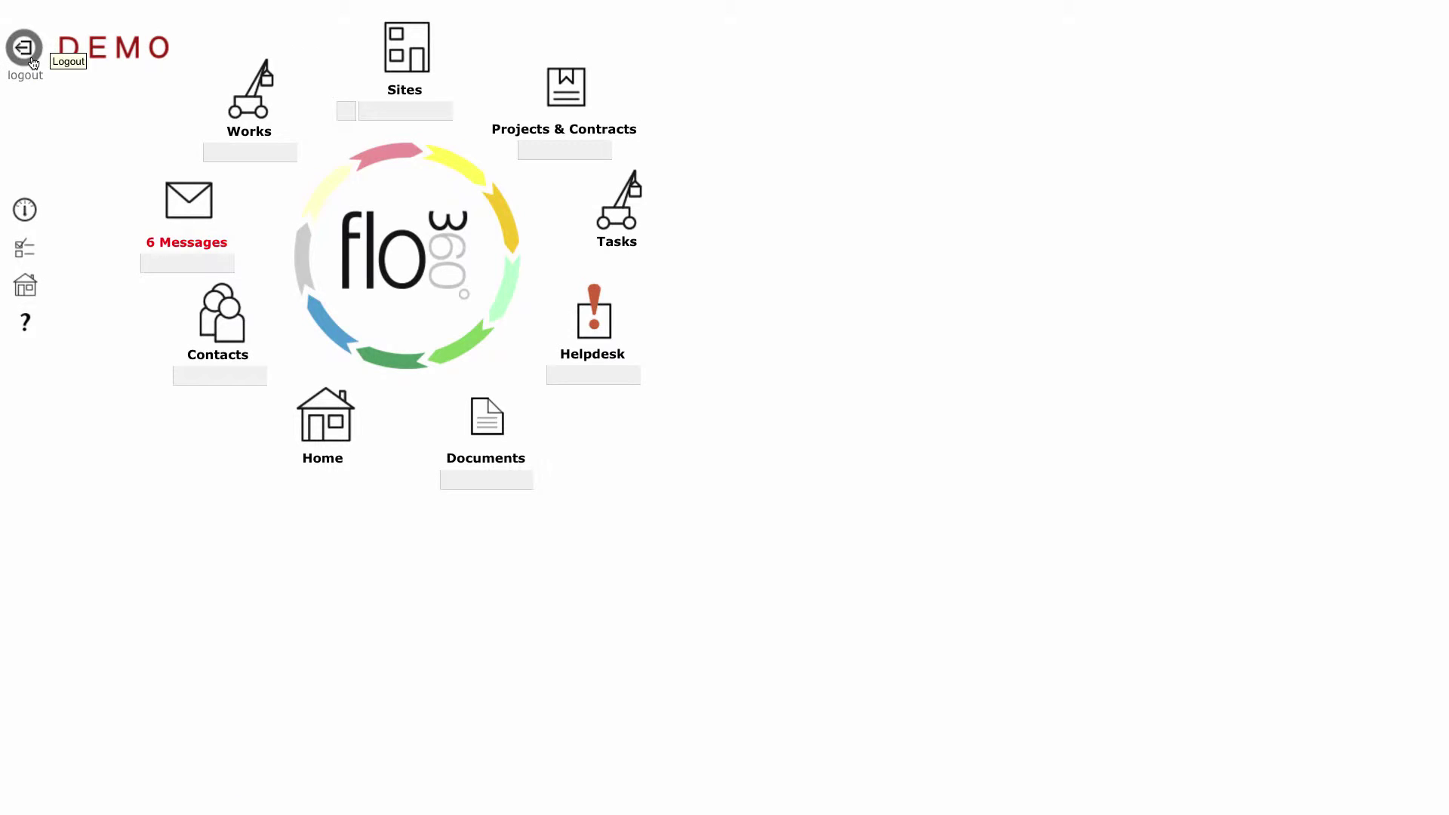